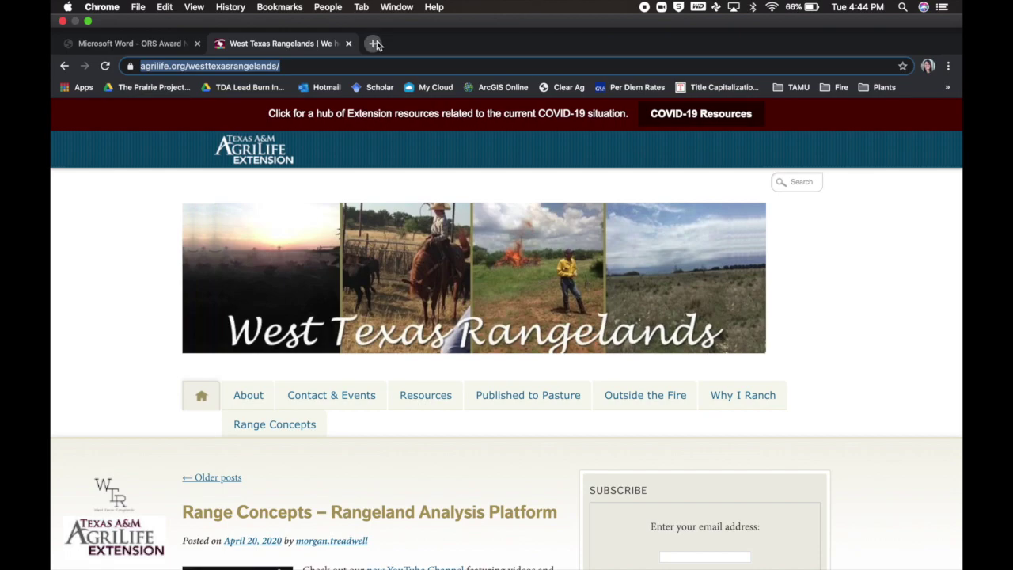
Find the Web Soil Survey site with a web search for "web soil survey" in a new tab and start WSS.
{"action": "left_click", "coordinate": [374, 44]}
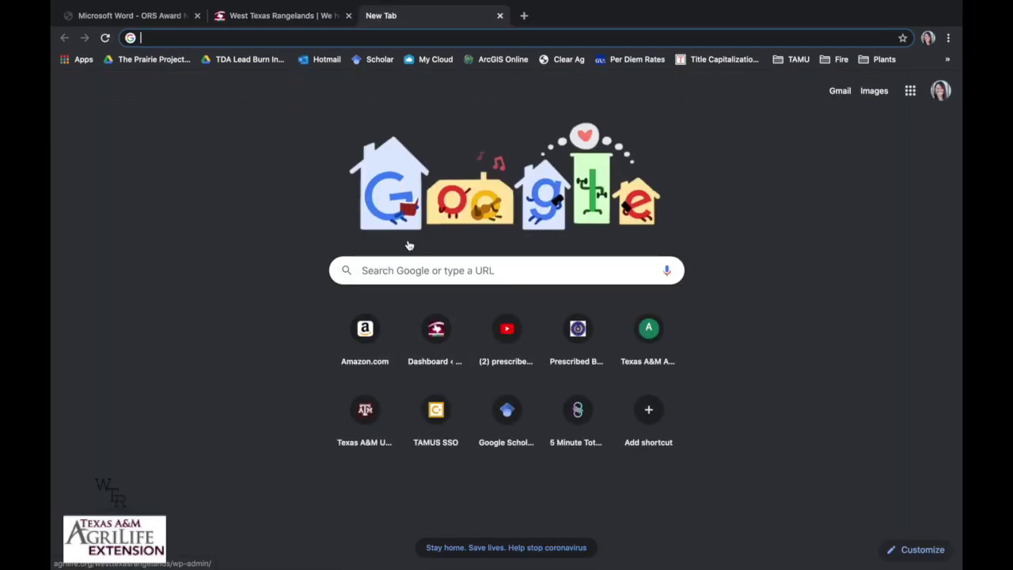
{"action": "left_click", "coordinate": [404, 270]}
{"action": "type", "text": "web"}
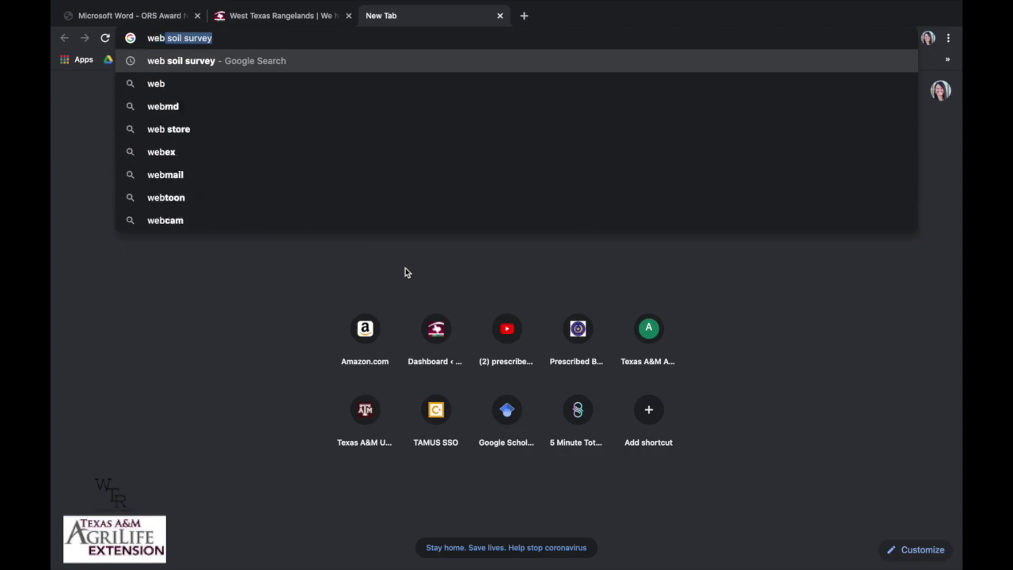
{"action": "type", "text": " soil survey"}
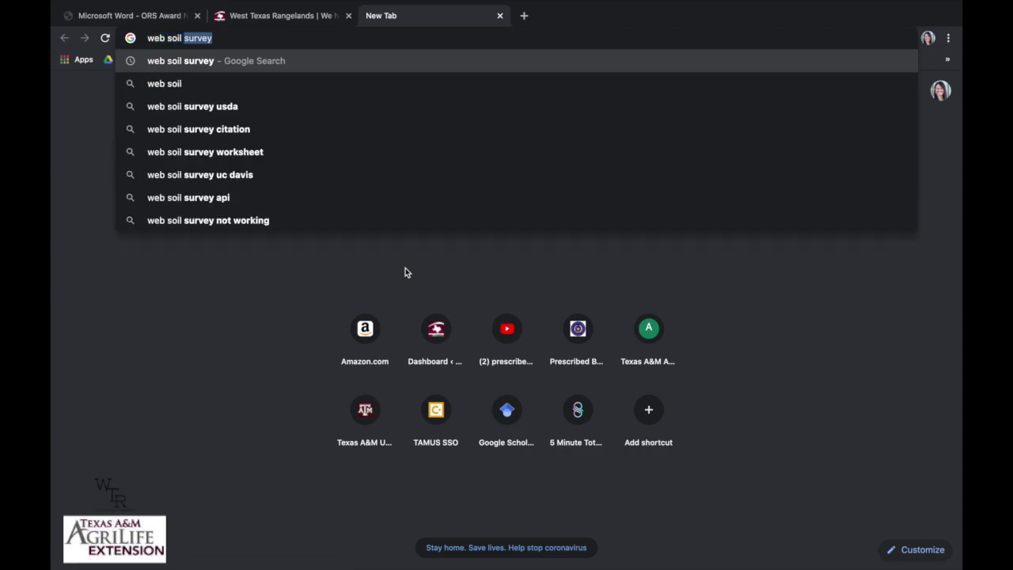
{"action": "key", "text": "Return"}
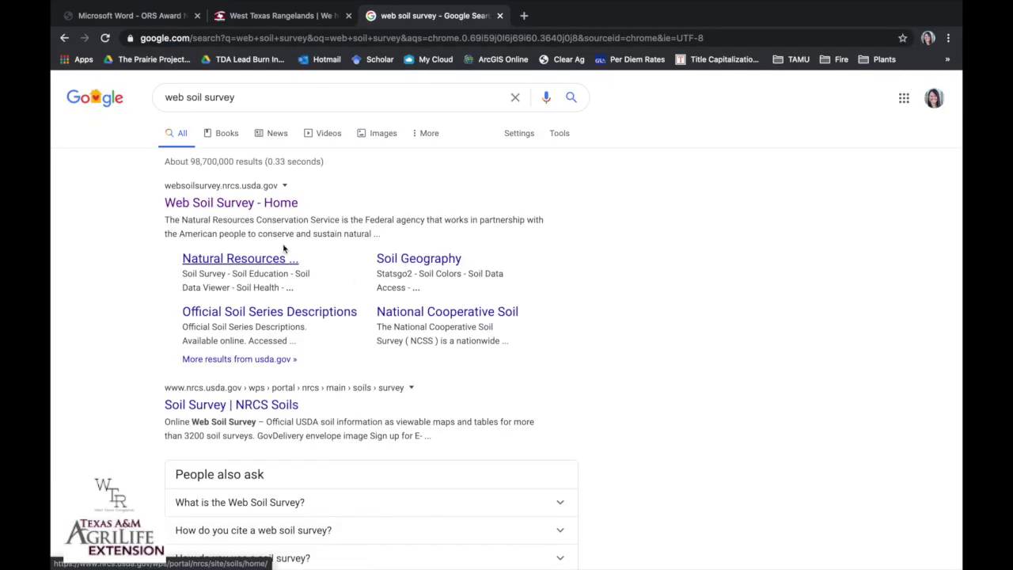
{"action": "left_click", "coordinate": [267, 206]}
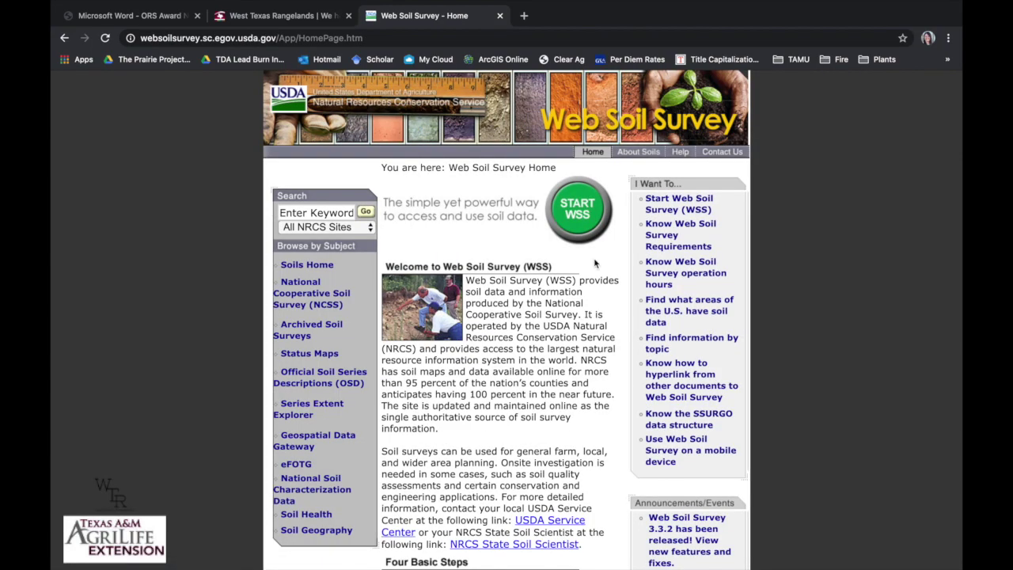
{"action": "left_click", "coordinate": [585, 203]}
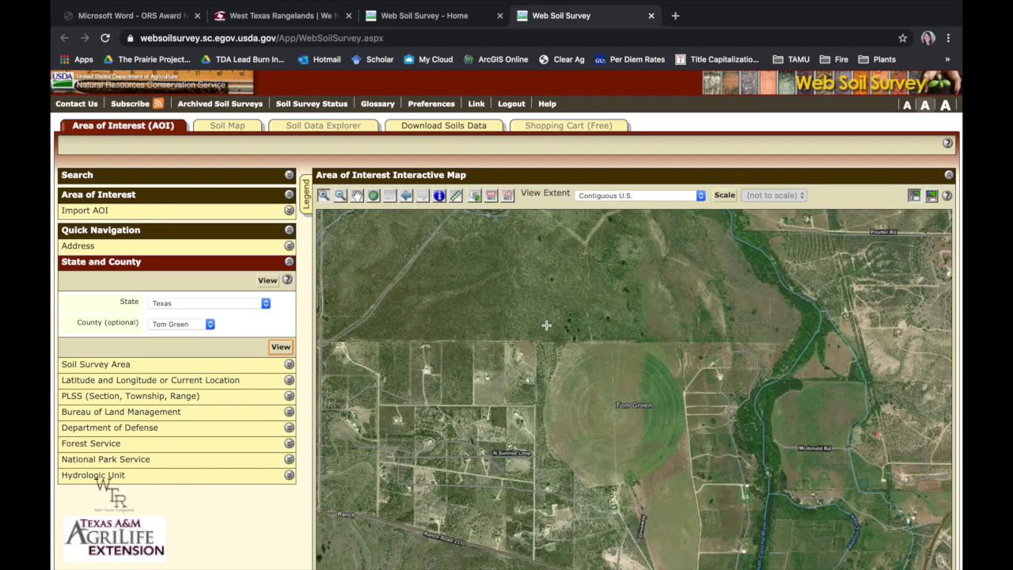
Define a polygon area of interest of about 275 acres around the circular field and the strip south of it to Ranch Road 2335.
{"action": "left_click", "coordinate": [356, 195]}
{"action": "left_click_drag", "start_coordinate": [507, 325], "coordinate": [489, 235]}
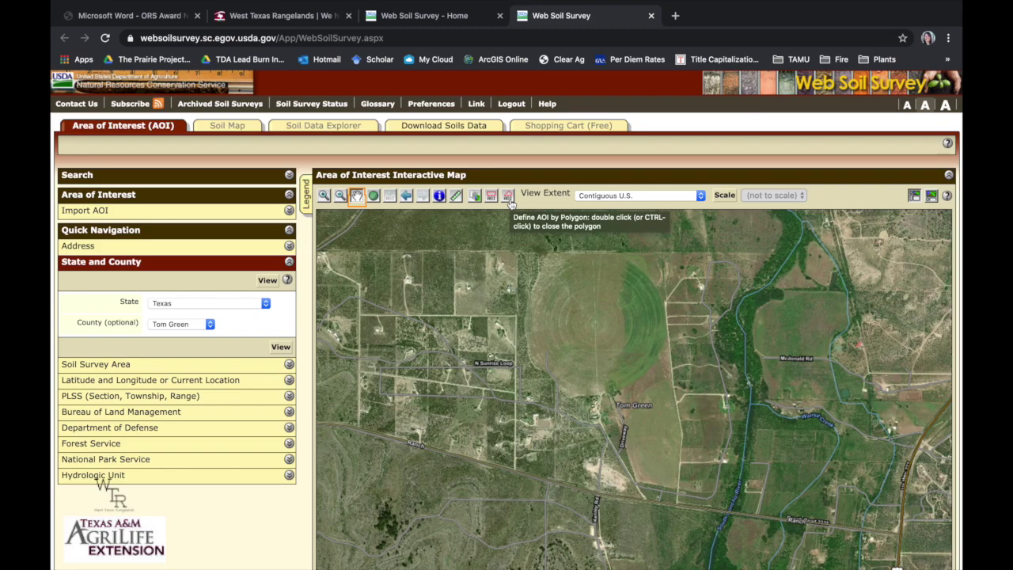
{"action": "left_click", "coordinate": [509, 196]}
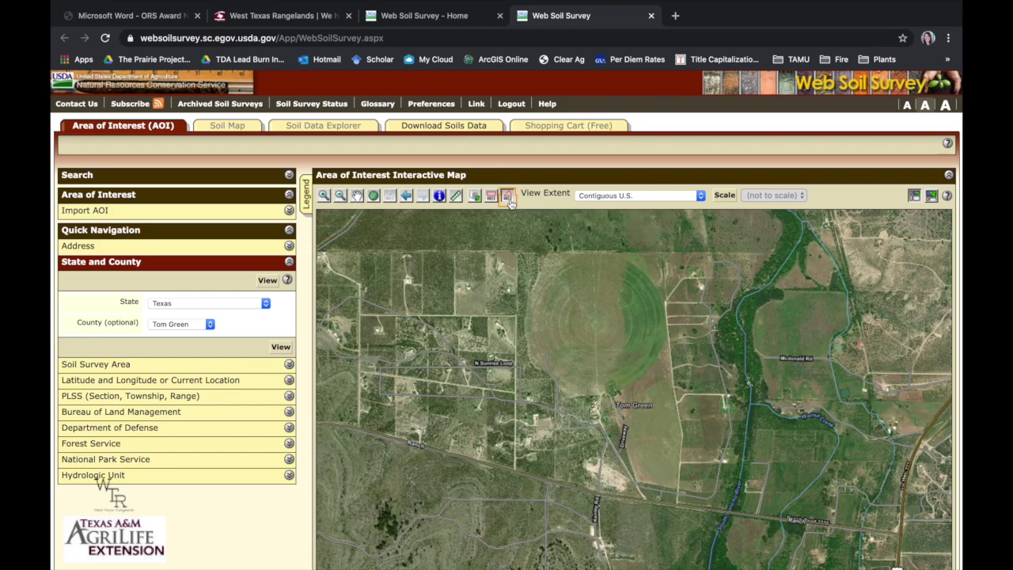
{"action": "left_click", "coordinate": [518, 254]}
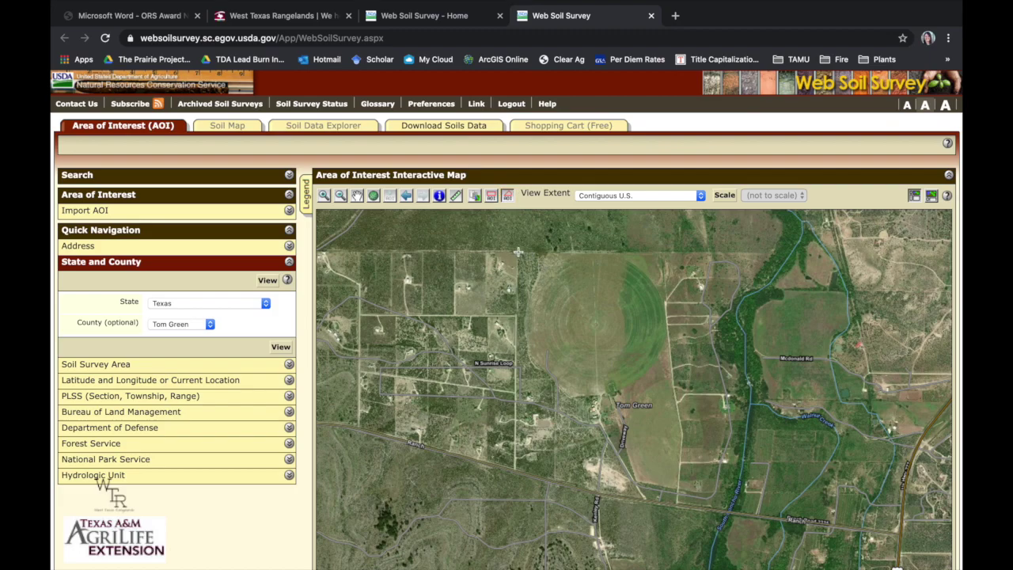
{"action": "left_click", "coordinate": [662, 253]}
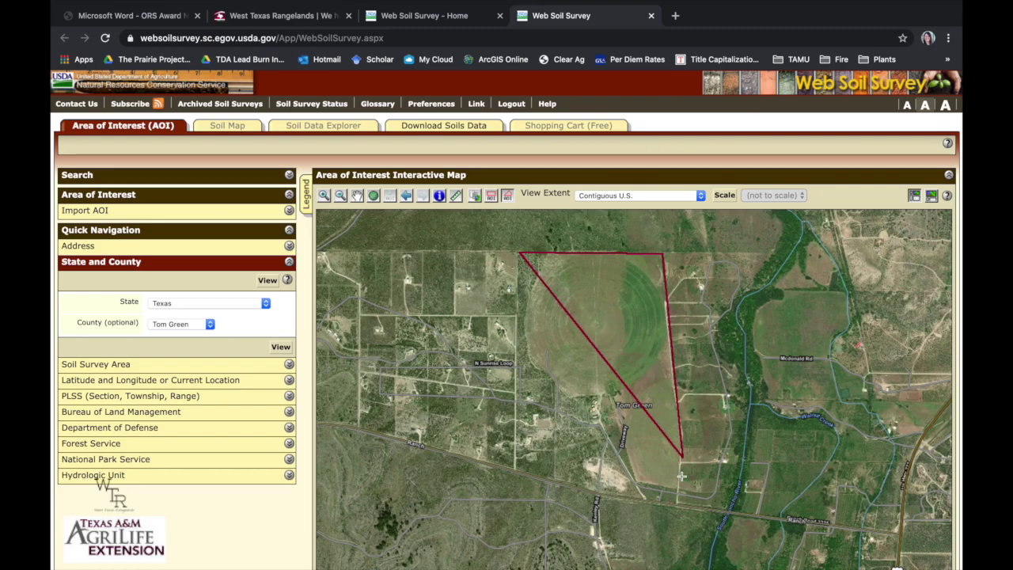
{"action": "left_click", "coordinate": [677, 501]}
{"action": "left_click", "coordinate": [645, 498]}
{"action": "left_click", "coordinate": [616, 395]}
{"action": "left_click", "coordinate": [562, 395]}
{"action": "left_click", "coordinate": [526, 356]}
{"action": "double_click", "coordinate": [522, 319]}
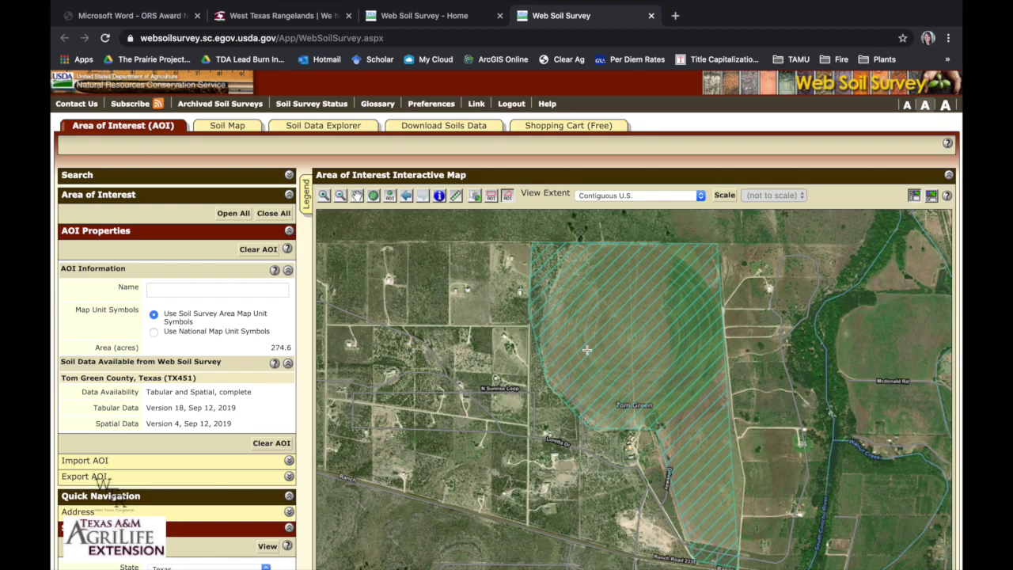
Show the soil map for the area of interest and review the descriptions of Angelo clay loam map units AnA and AnB.
{"action": "scroll", "coordinate": [546, 399], "scroll_direction": "down", "scroll_amount": 1}
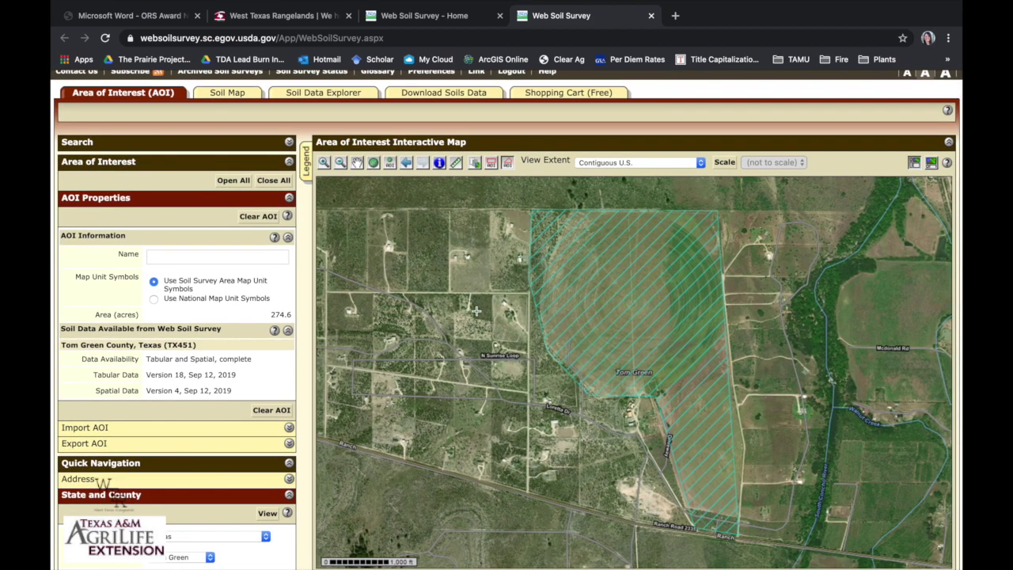
{"action": "left_click", "coordinate": [238, 92]}
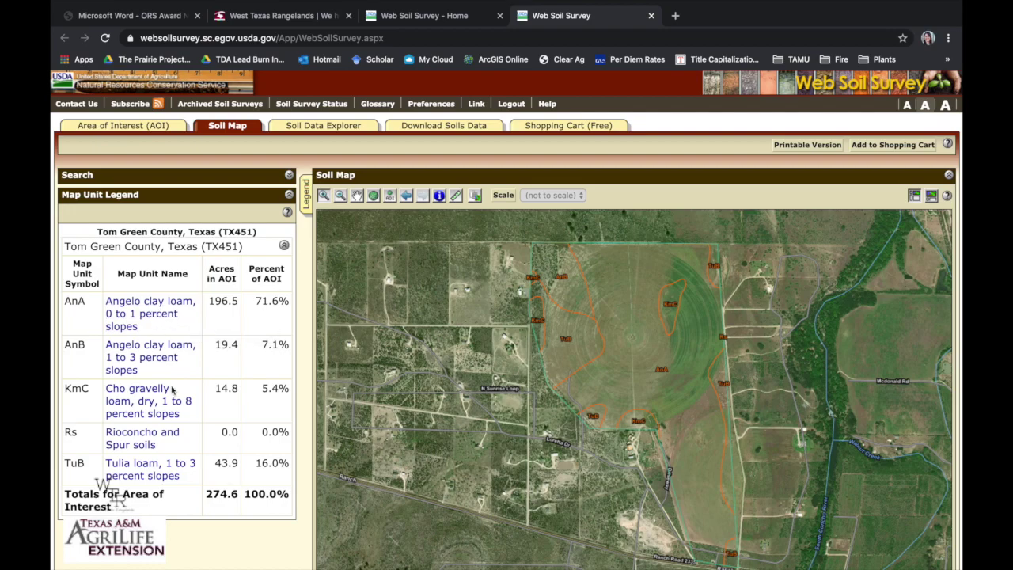
{"action": "left_click", "coordinate": [153, 313]}
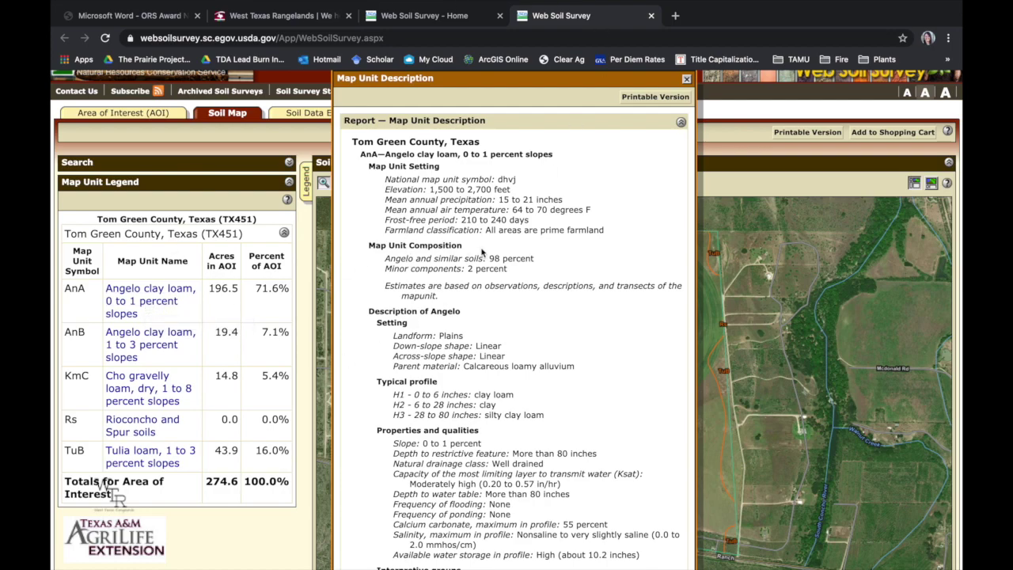
{"action": "scroll", "coordinate": [429, 430], "scroll_direction": "down", "scroll_amount": 3}
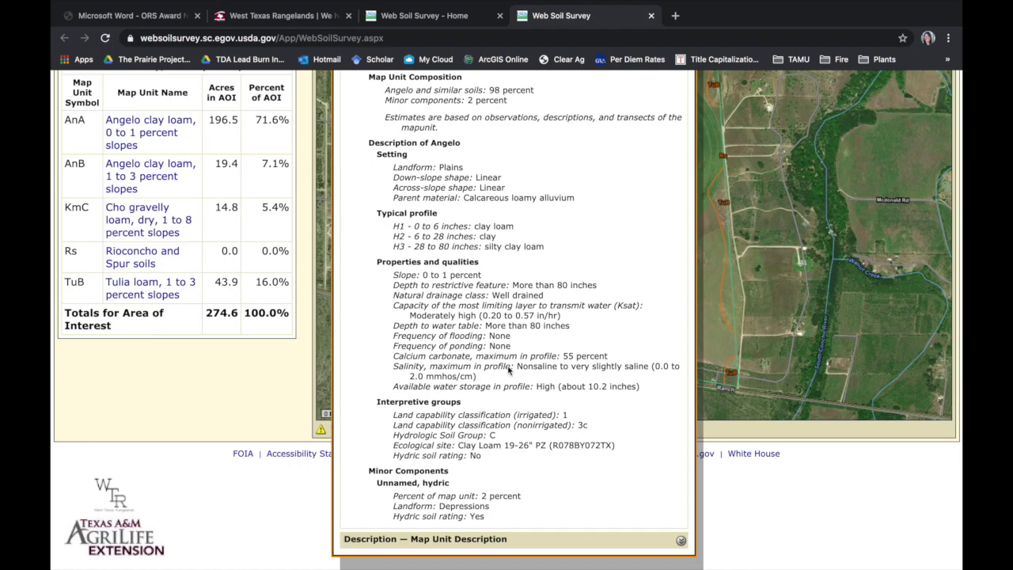
{"action": "scroll", "coordinate": [508, 364], "scroll_direction": "up", "scroll_amount": 3}
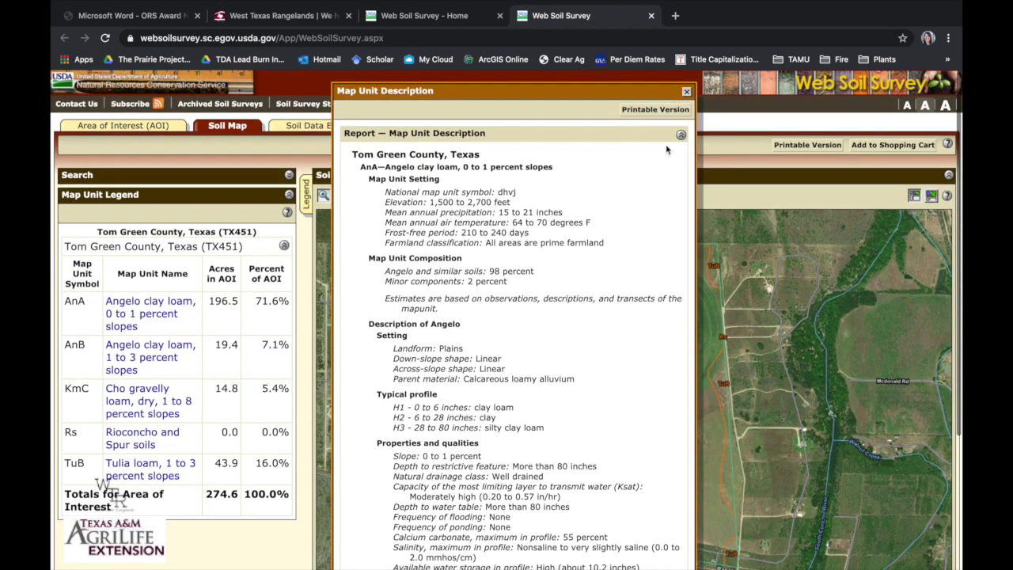
{"action": "left_click", "coordinate": [686, 91]}
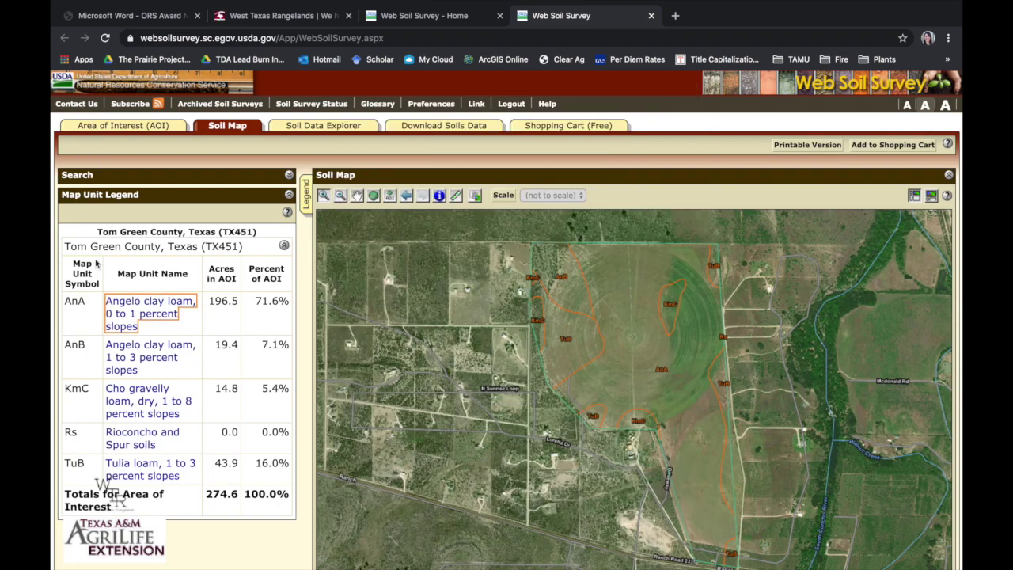
{"action": "left_click", "coordinate": [115, 356]}
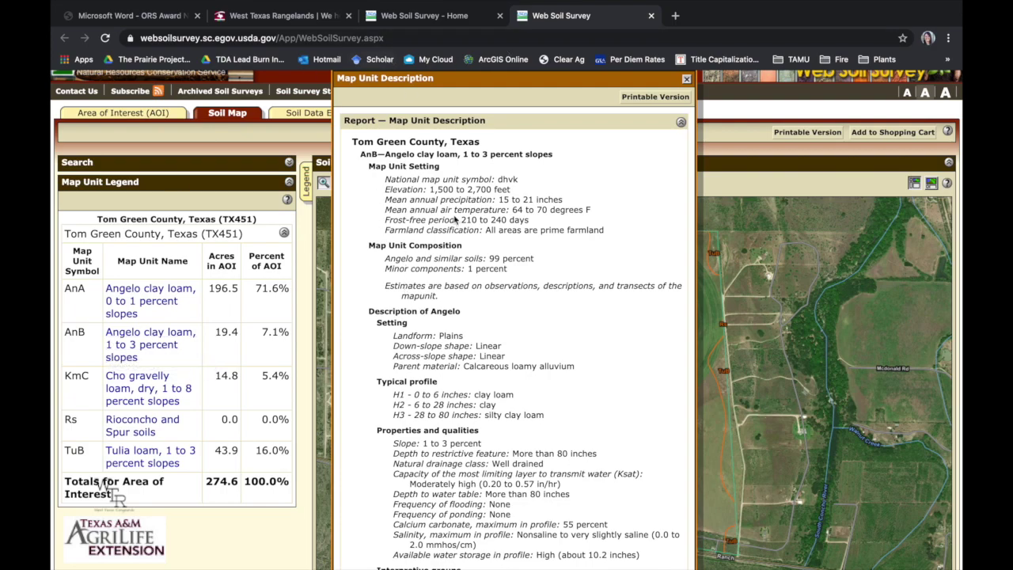
{"action": "left_click", "coordinate": [687, 78]}
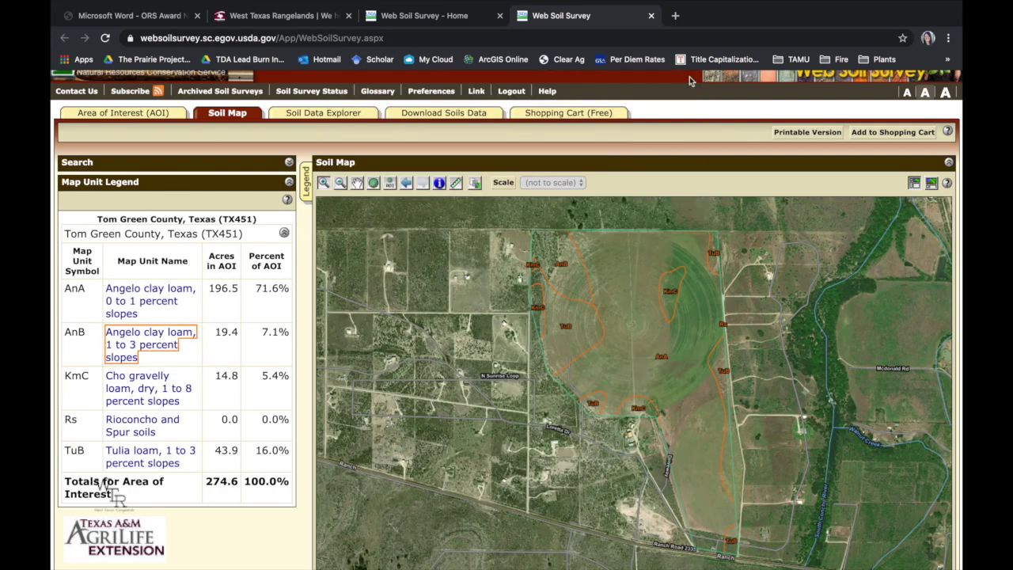
Generate the printable version of the soil map, fit to page on one A portrait (8.5" × 11") sheet.
{"action": "scroll", "coordinate": [496, 443], "scroll_direction": "down", "scroll_amount": 2}
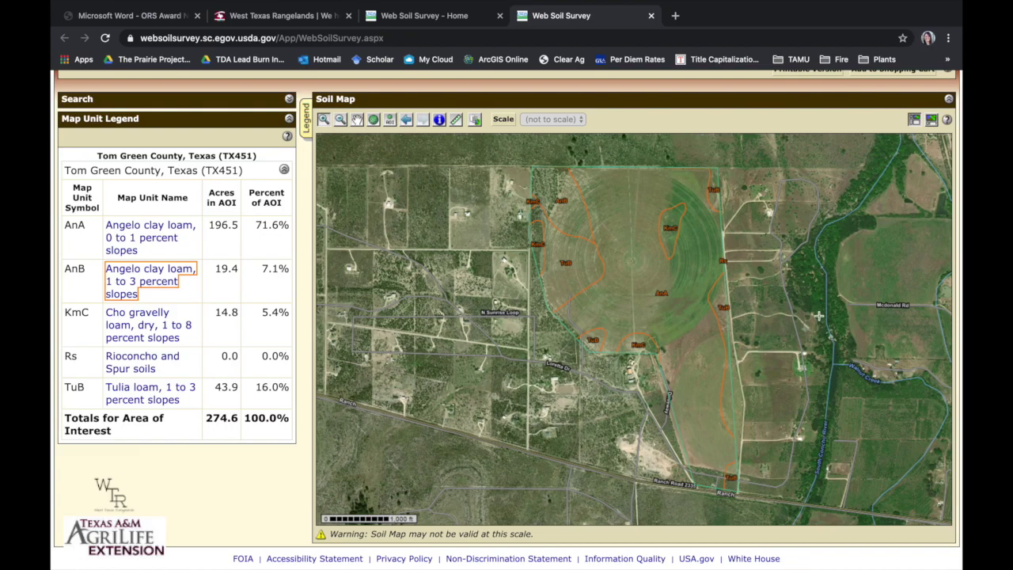
{"action": "scroll", "coordinate": [753, 351], "scroll_direction": "up", "scroll_amount": 1}
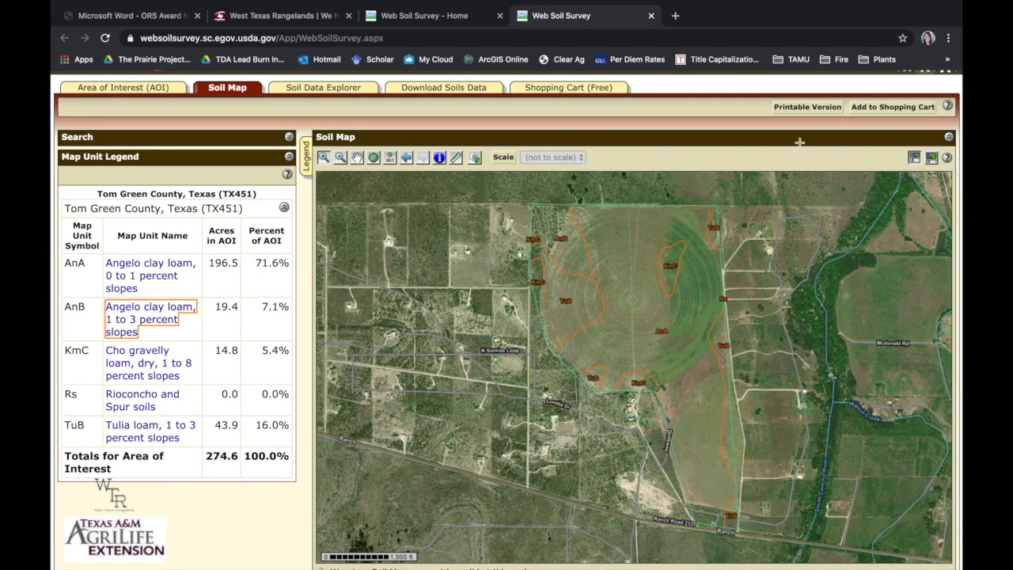
{"action": "left_click", "coordinate": [807, 107]}
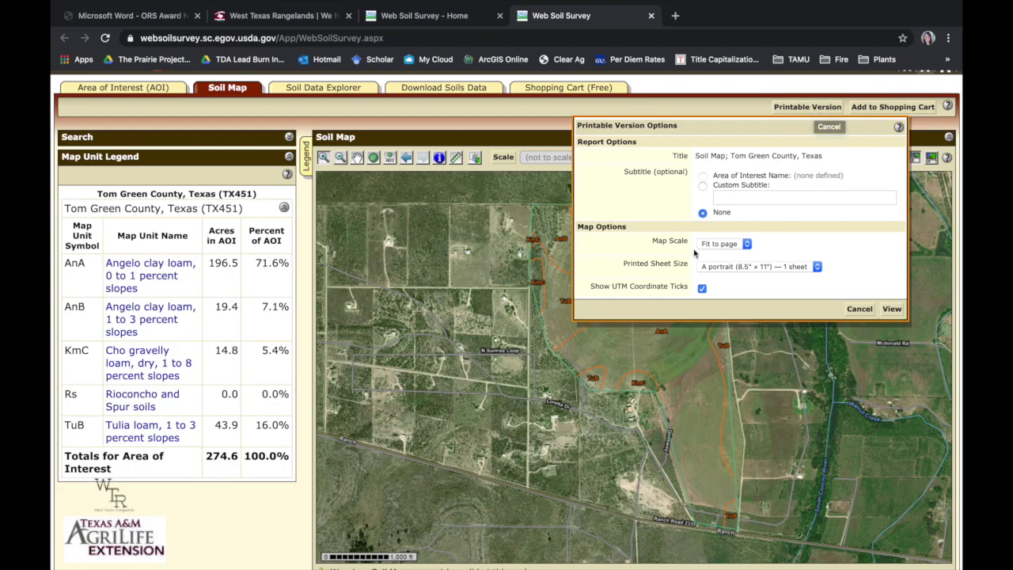
{"action": "left_click", "coordinate": [890, 314]}
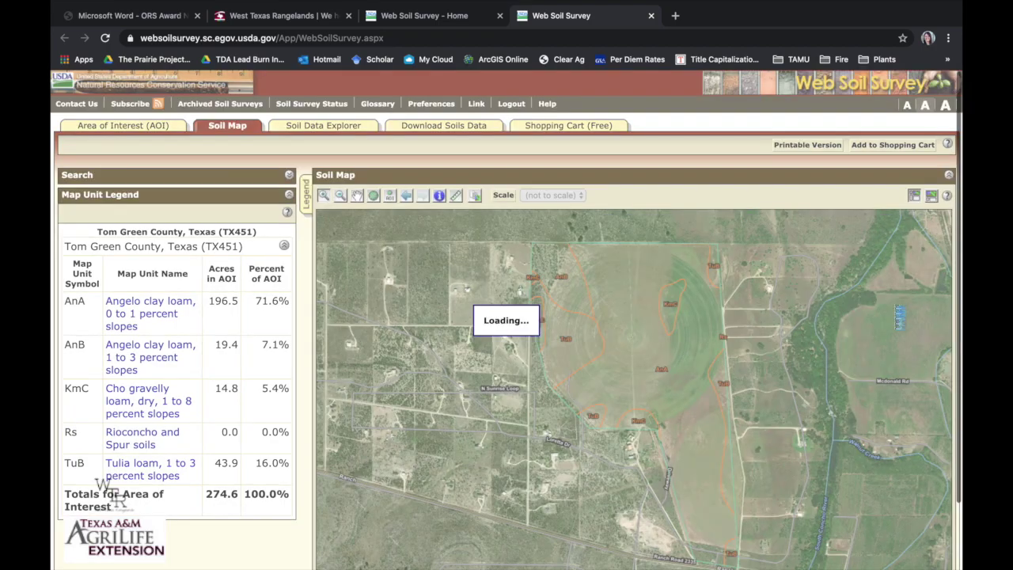
Examine the soil map report's map sheet, map legend and map unit legend with acres and percent of AOI.
{"action": "scroll", "coordinate": [716, 370], "scroll_direction": "down", "scroll_amount": 3}
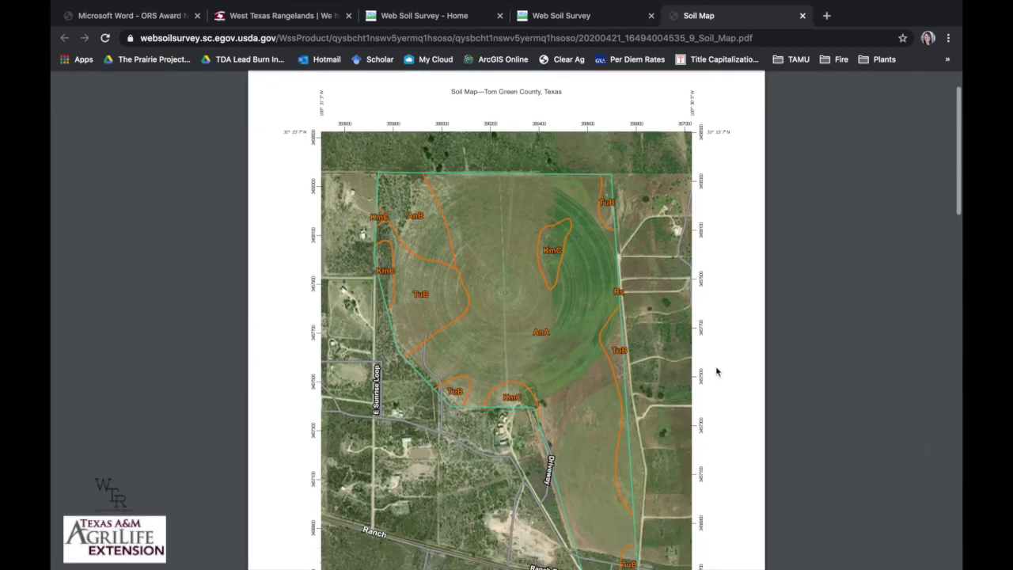
{"action": "scroll", "coordinate": [717, 371], "scroll_direction": "up", "scroll_amount": 1}
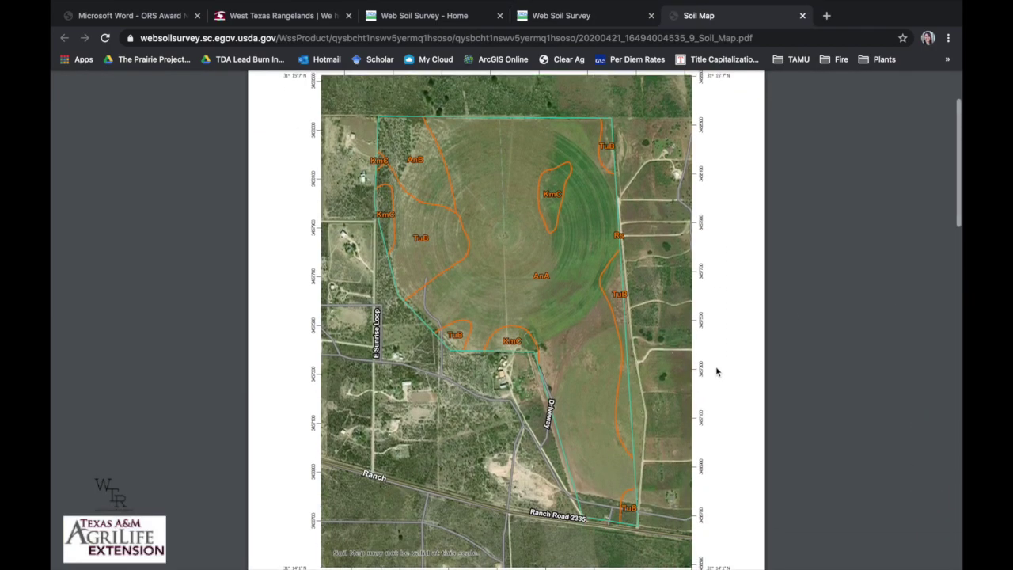
{"action": "scroll", "coordinate": [716, 371], "scroll_direction": "down", "scroll_amount": 1}
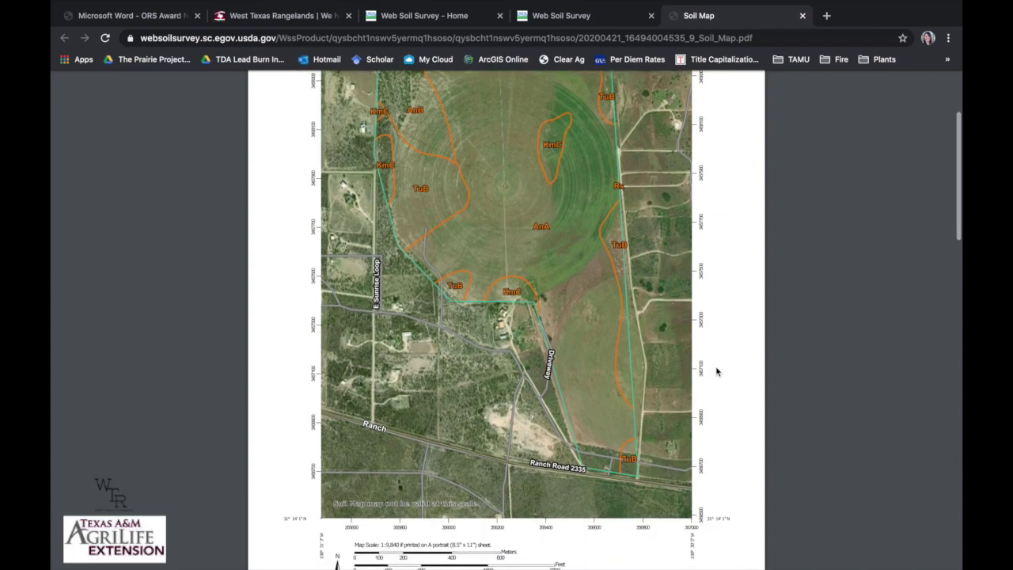
{"action": "scroll", "coordinate": [717, 371], "scroll_direction": "down", "scroll_amount": 1}
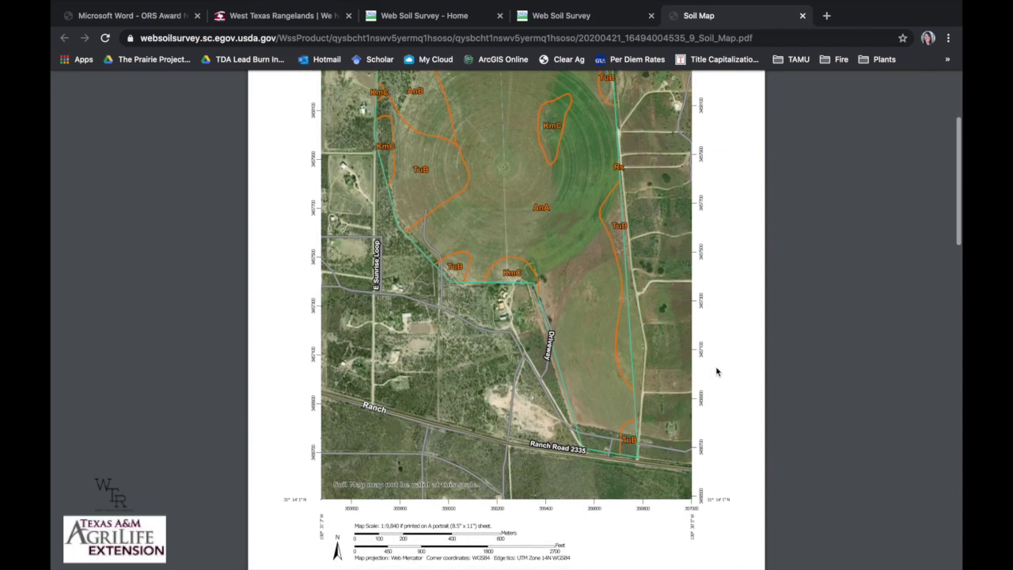
{"action": "scroll", "coordinate": [716, 371], "scroll_direction": "up", "scroll_amount": 2}
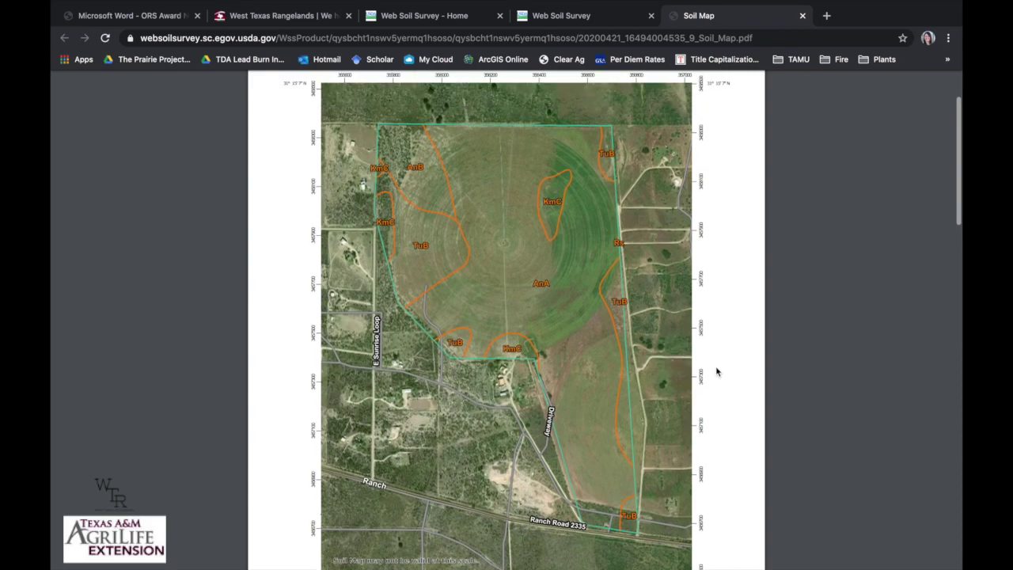
{"action": "scroll", "coordinate": [717, 371], "scroll_direction": "up", "scroll_amount": 1}
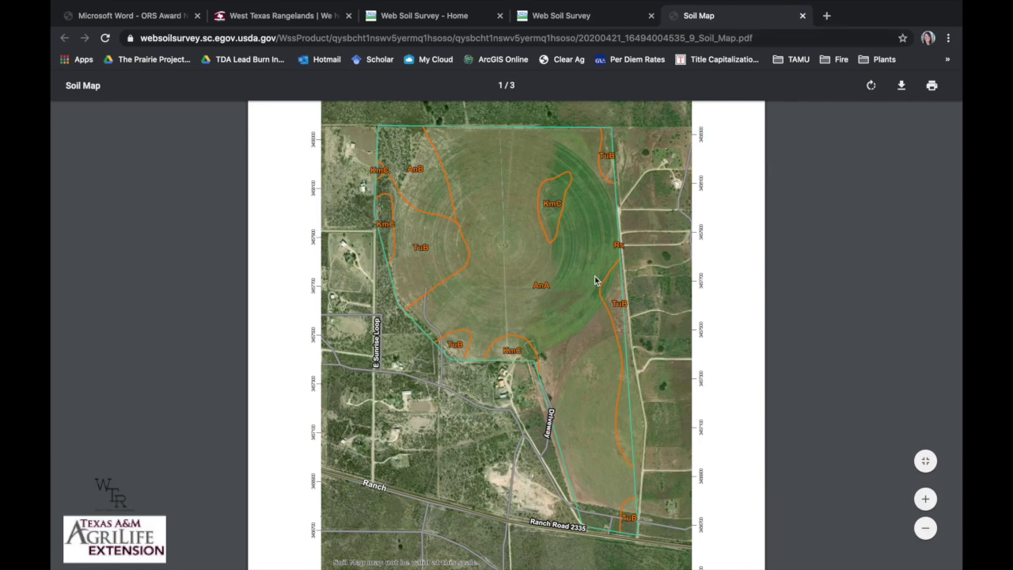
{"action": "scroll", "coordinate": [594, 277], "scroll_direction": "down", "scroll_amount": 15}
{"action": "scroll", "coordinate": [596, 279], "scroll_direction": "down", "scroll_amount": 2}
{"action": "scroll", "coordinate": [561, 266], "scroll_direction": "up", "scroll_amount": 3}
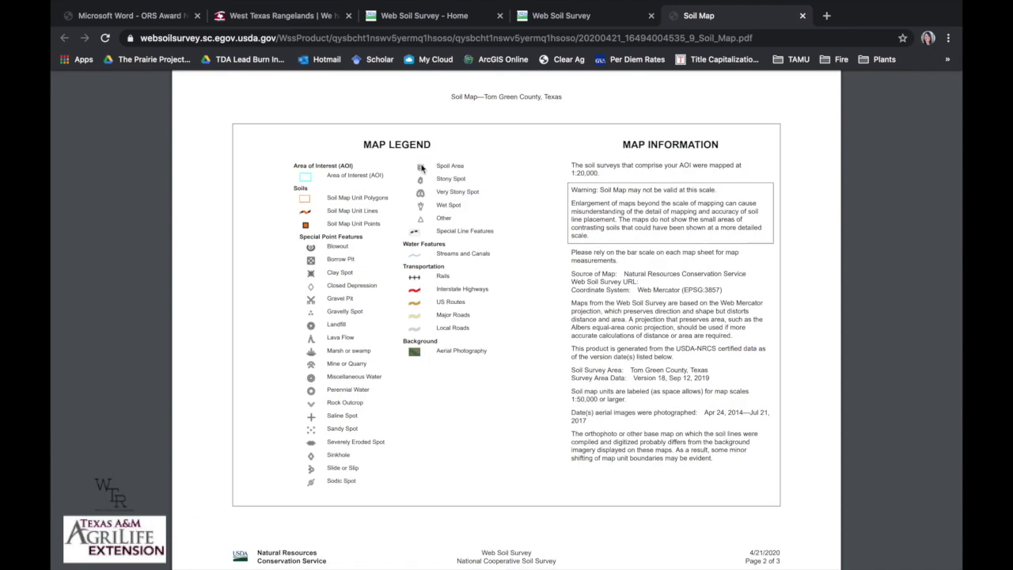
{"action": "scroll", "coordinate": [421, 169], "scroll_direction": "down", "scroll_amount": 6}
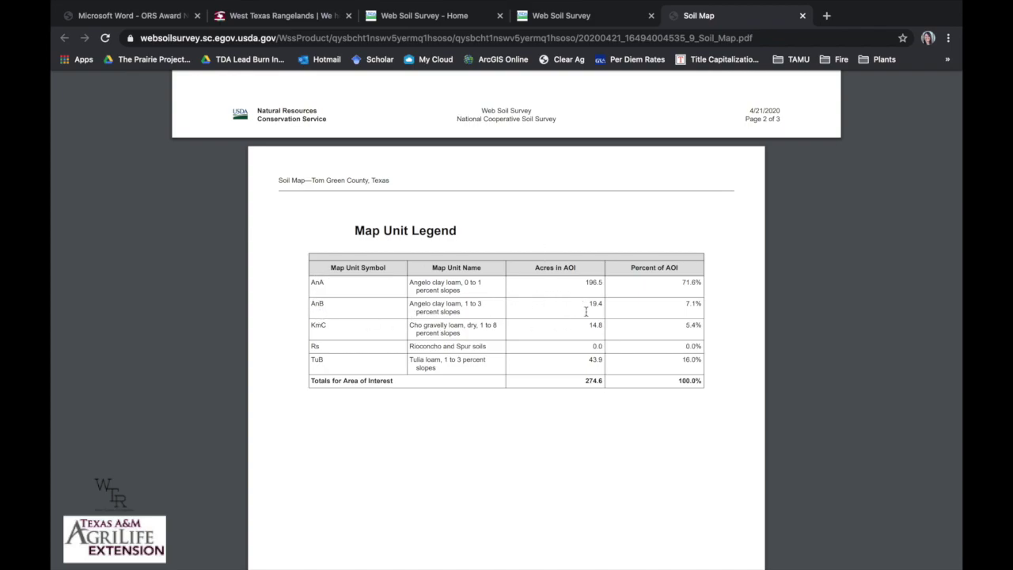
{"action": "scroll", "coordinate": [595, 314], "scroll_direction": "up", "scroll_amount": 12}
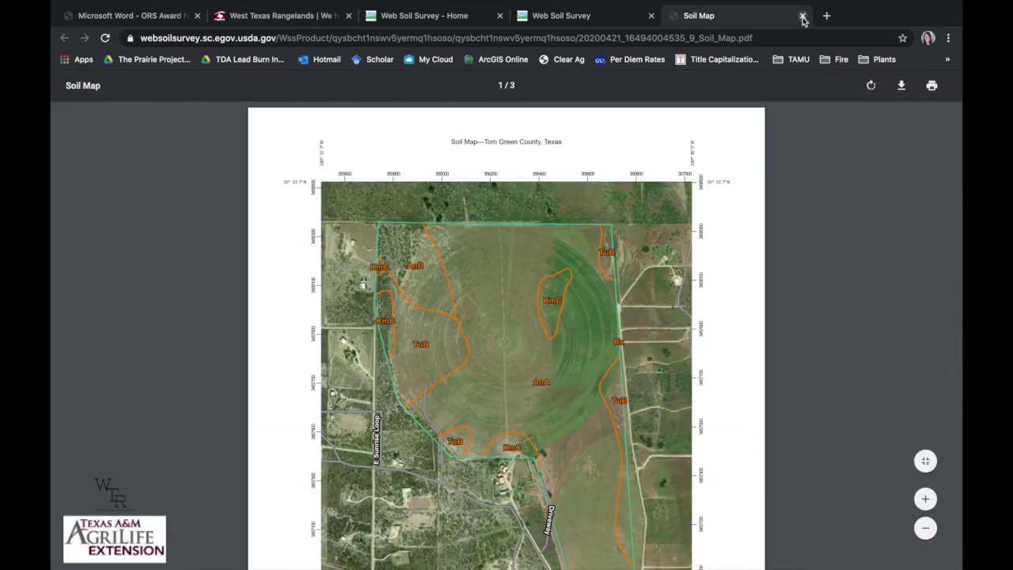
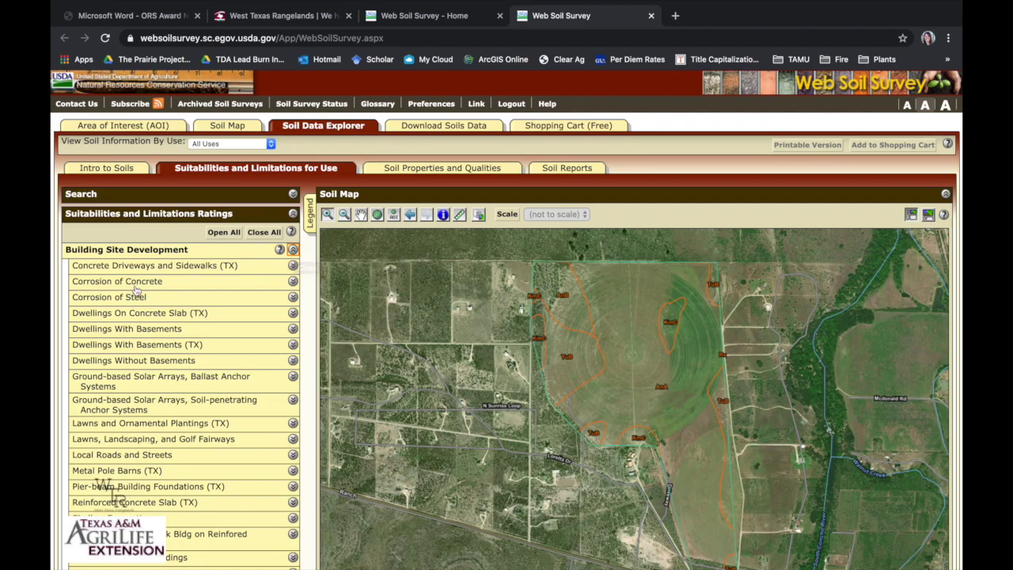
Show the Metal Pole Barns (TX) rating from the Building Site Development suitability ratings on the map.
{"action": "scroll", "coordinate": [140, 285], "scroll_direction": "down", "scroll_amount": 2}
{"action": "scroll", "coordinate": [137, 291], "scroll_direction": "down", "scroll_amount": 1}
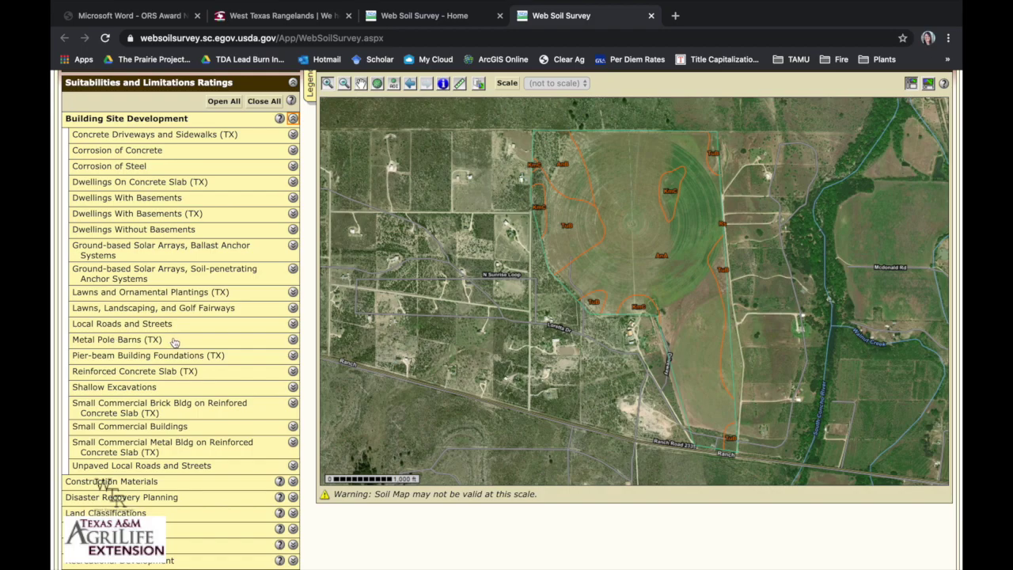
{"action": "left_click", "coordinate": [292, 339]}
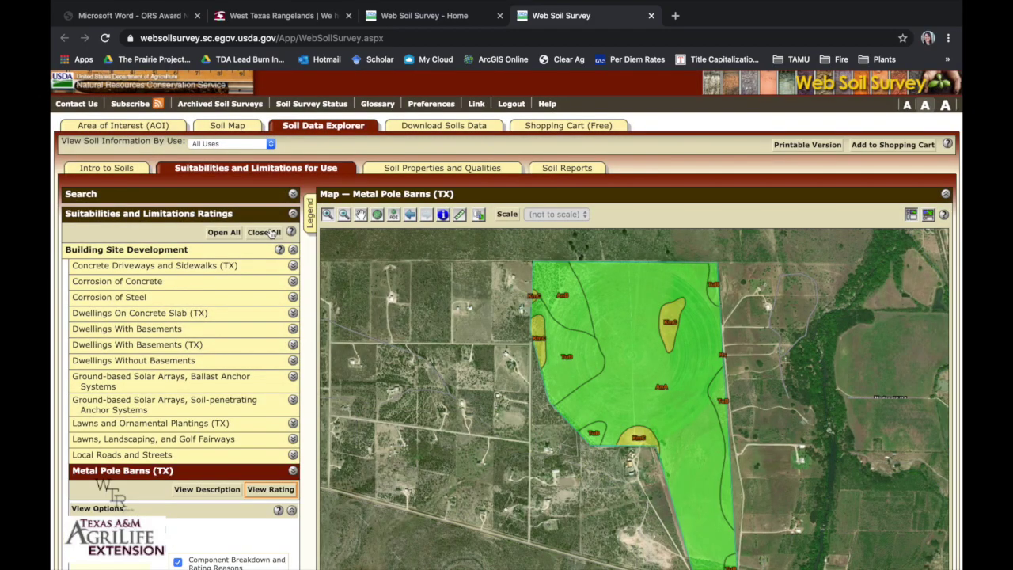
Examine the Metal Pole Barns (TX) rating results: summary by map unit with rating reasons, summary by rating value and rating description.
{"action": "scroll", "coordinate": [485, 269], "scroll_direction": "down", "scroll_amount": 2}
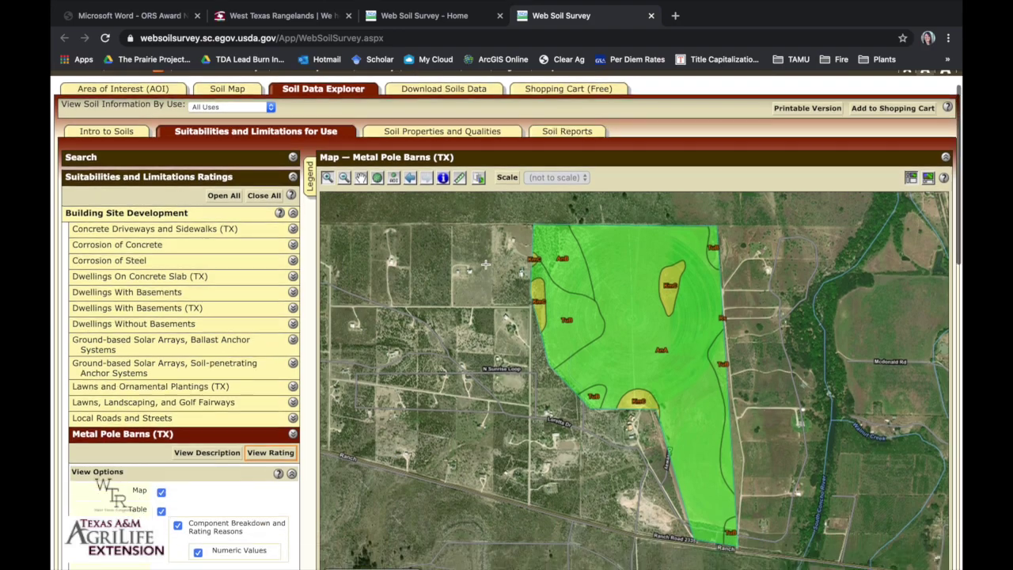
{"action": "scroll", "coordinate": [485, 265], "scroll_direction": "down", "scroll_amount": 3}
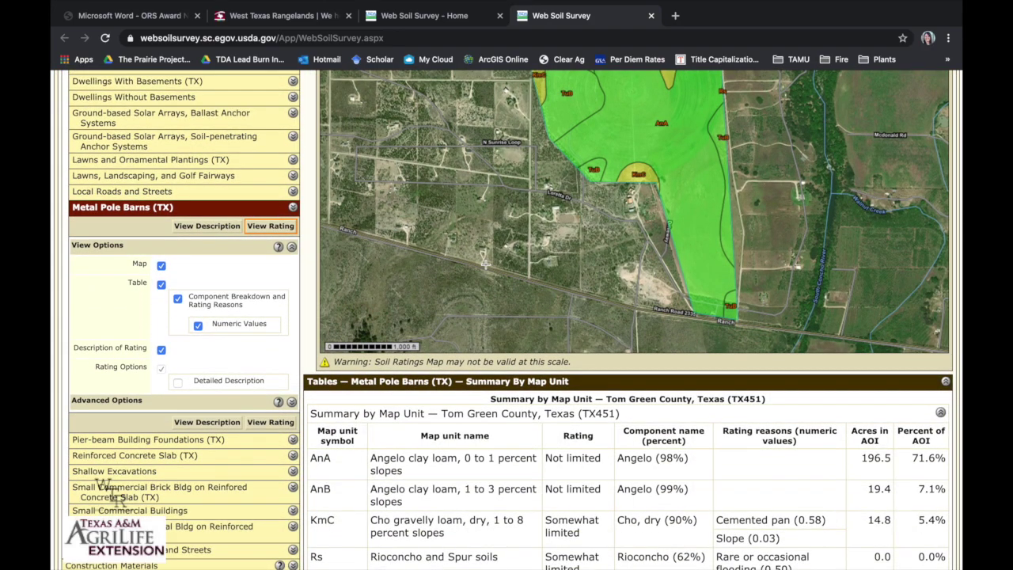
{"action": "scroll", "coordinate": [485, 265], "scroll_direction": "down", "scroll_amount": 2}
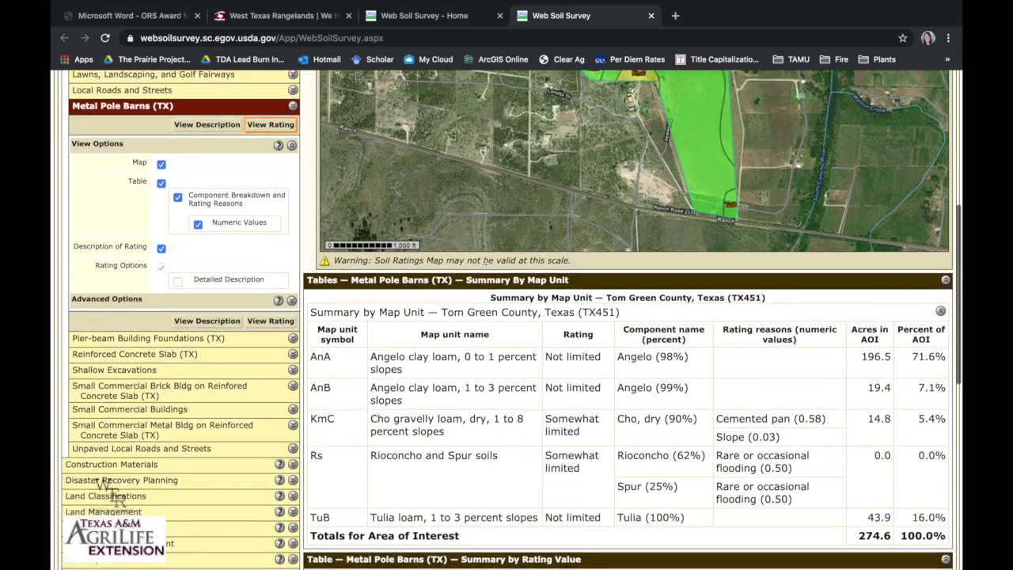
{"action": "scroll", "coordinate": [485, 265], "scroll_direction": "down", "scroll_amount": 1}
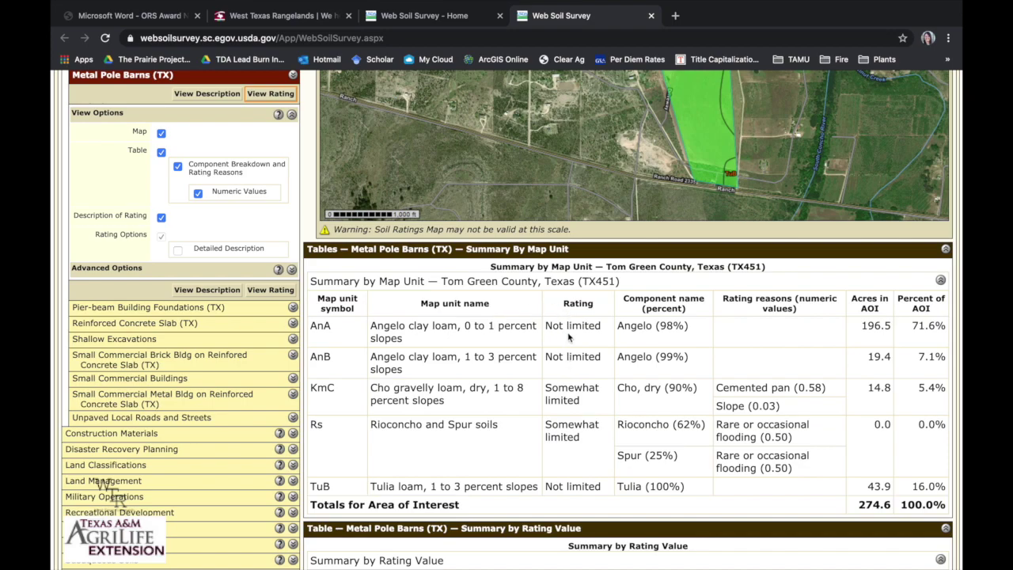
{"action": "scroll", "coordinate": [568, 337], "scroll_direction": "down", "scroll_amount": 2}
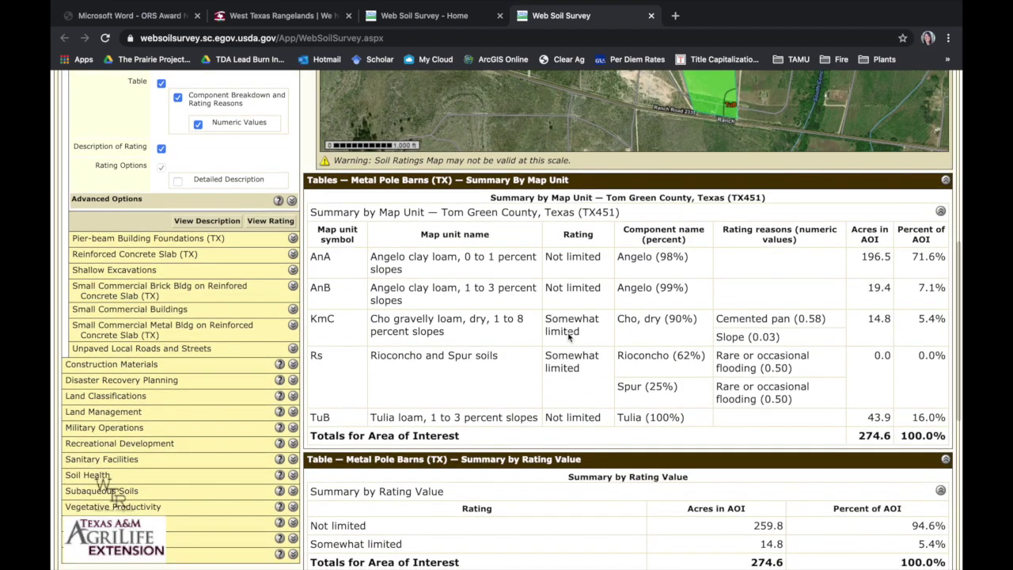
{"action": "scroll", "coordinate": [568, 337], "scroll_direction": "up", "scroll_amount": 1}
{"action": "scroll", "coordinate": [568, 337], "scroll_direction": "up", "scroll_amount": 1}
{"action": "scroll", "coordinate": [568, 337], "scroll_direction": "down", "scroll_amount": 6}
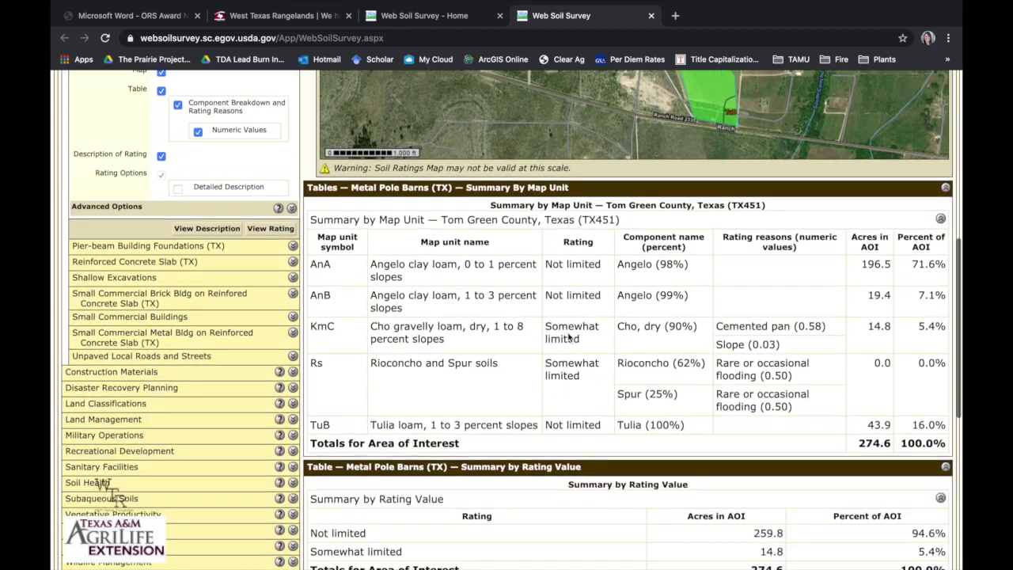
{"action": "scroll", "coordinate": [568, 337], "scroll_direction": "up", "scroll_amount": 1}
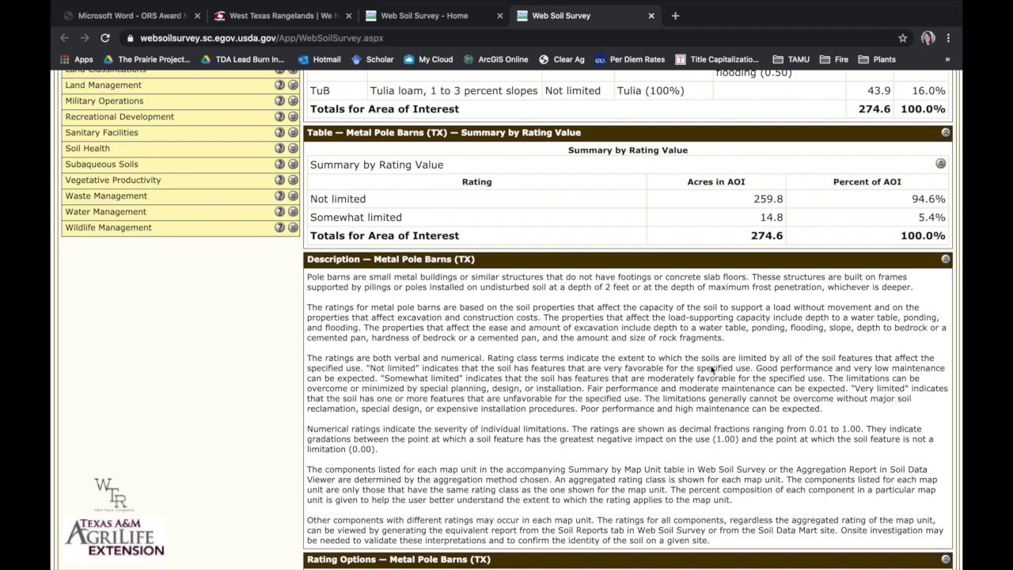
Show the Topsoil Source rating from the Construction Materials ratings and review its summary by map unit.
{"action": "scroll", "coordinate": [711, 368], "scroll_direction": "up", "scroll_amount": 10}
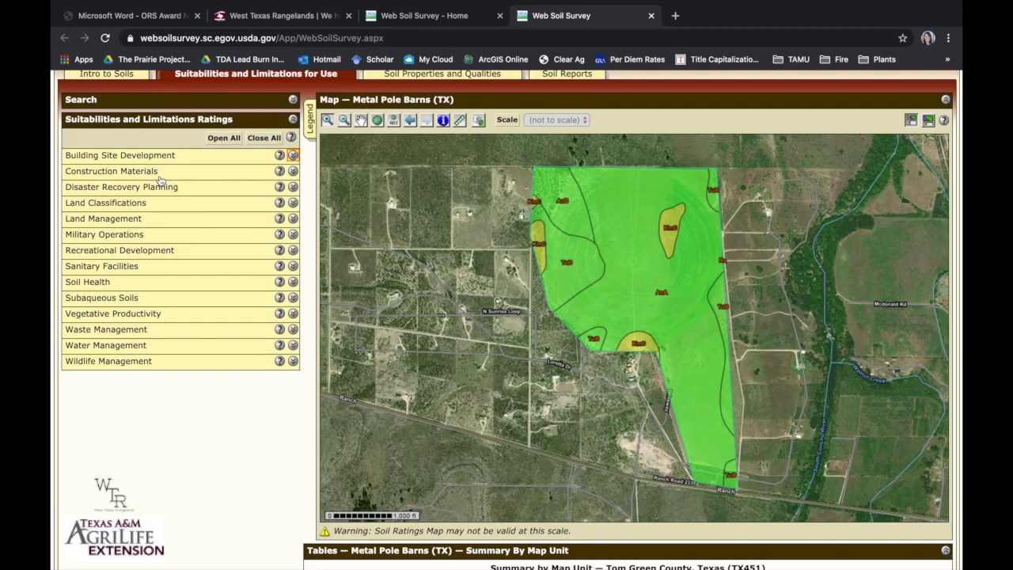
{"action": "left_click", "coordinate": [293, 171]}
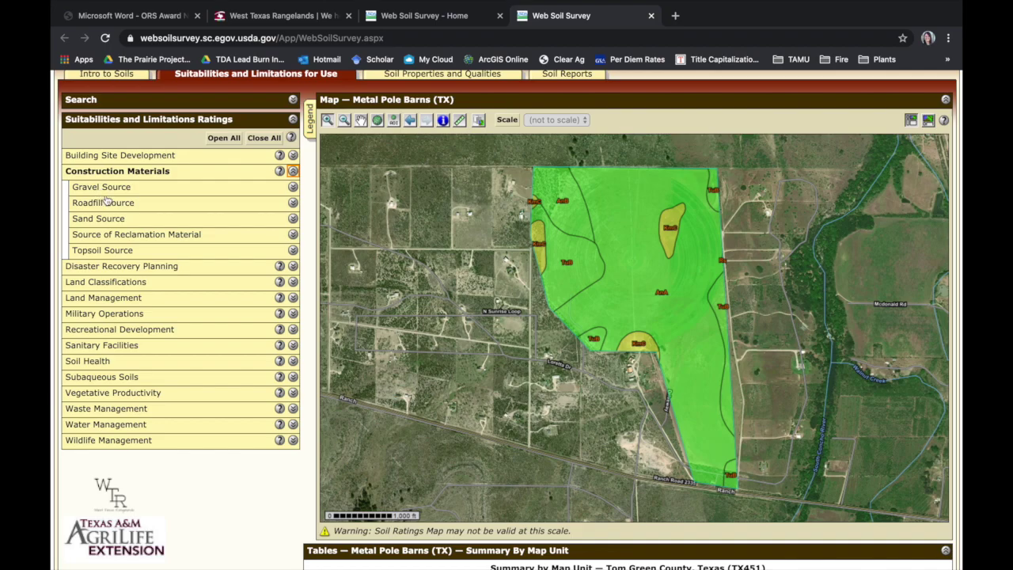
{"action": "left_click", "coordinate": [127, 252]}
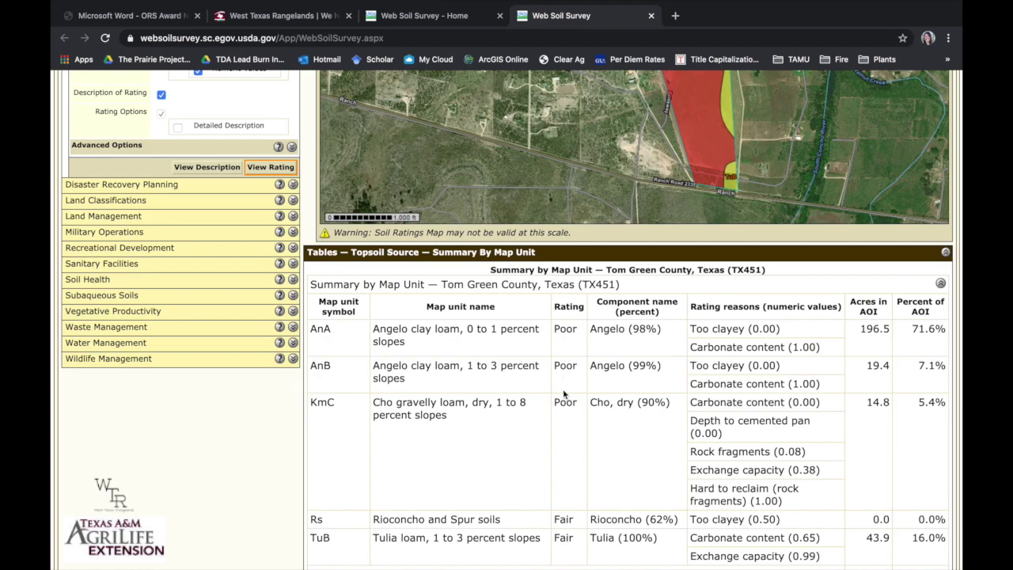
{"action": "scroll", "coordinate": [553, 452], "scroll_direction": "down", "scroll_amount": 2}
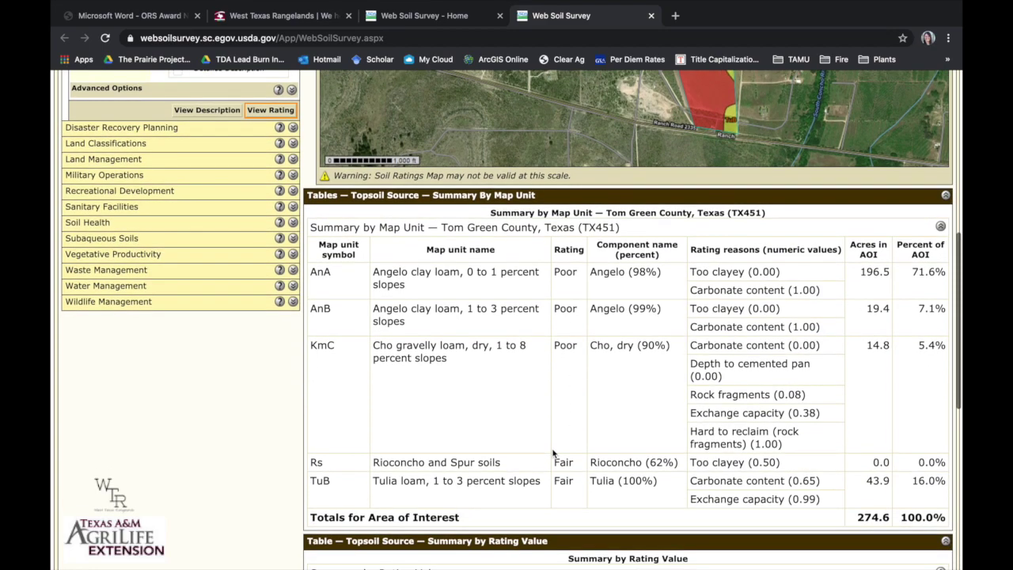
{"action": "scroll", "coordinate": [566, 501], "scroll_direction": "down", "scroll_amount": 1}
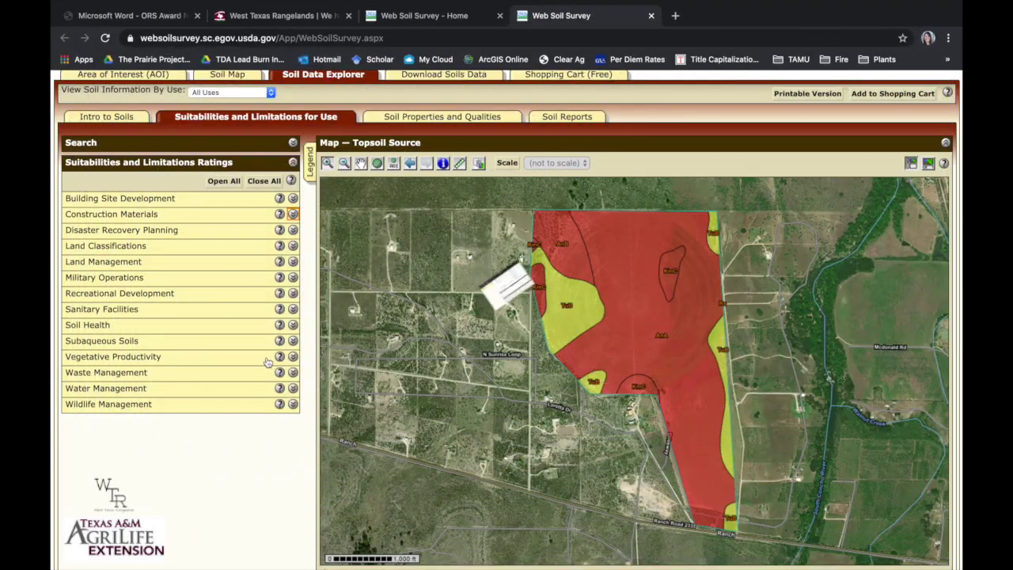
Show the Range Production (Normal Year) rating from the Vegetative Productivity ratings and review its pounds per acre per year by map unit.
{"action": "left_click", "coordinate": [293, 356]}
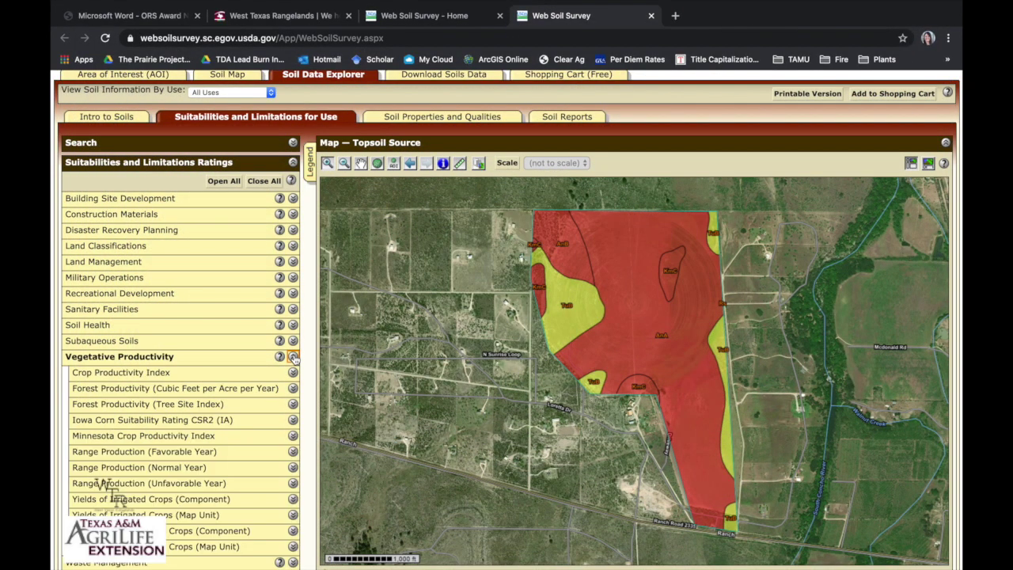
{"action": "scroll", "coordinate": [210, 445], "scroll_direction": "down", "scroll_amount": 3}
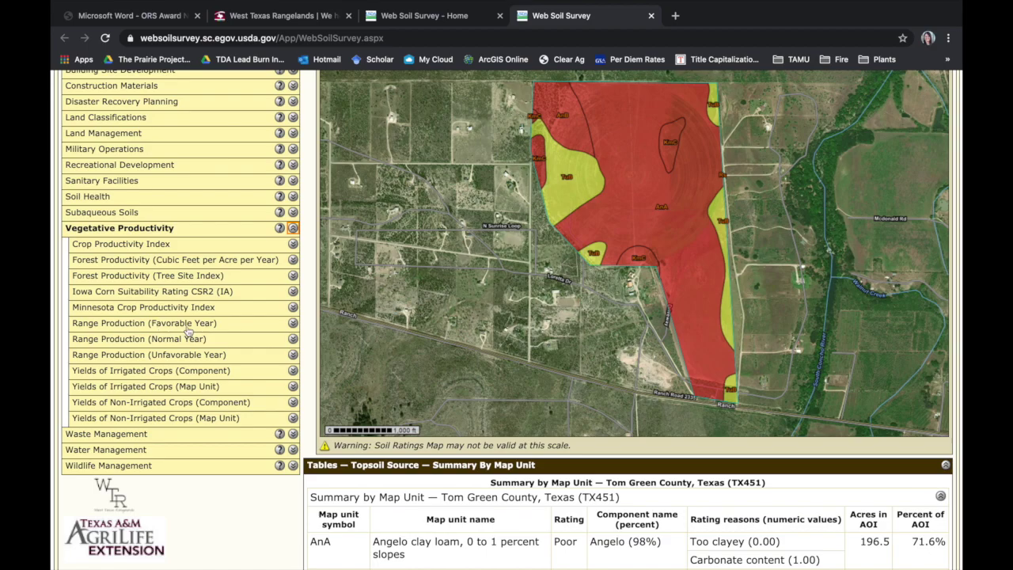
{"action": "left_click", "coordinate": [140, 337]}
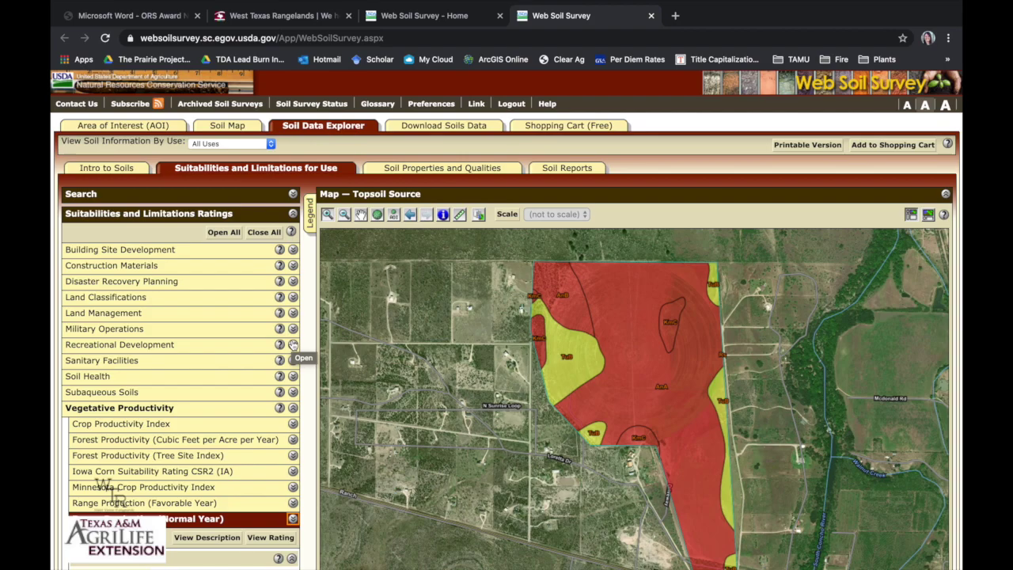
{"action": "scroll", "coordinate": [474, 324], "scroll_direction": "down", "scroll_amount": 5}
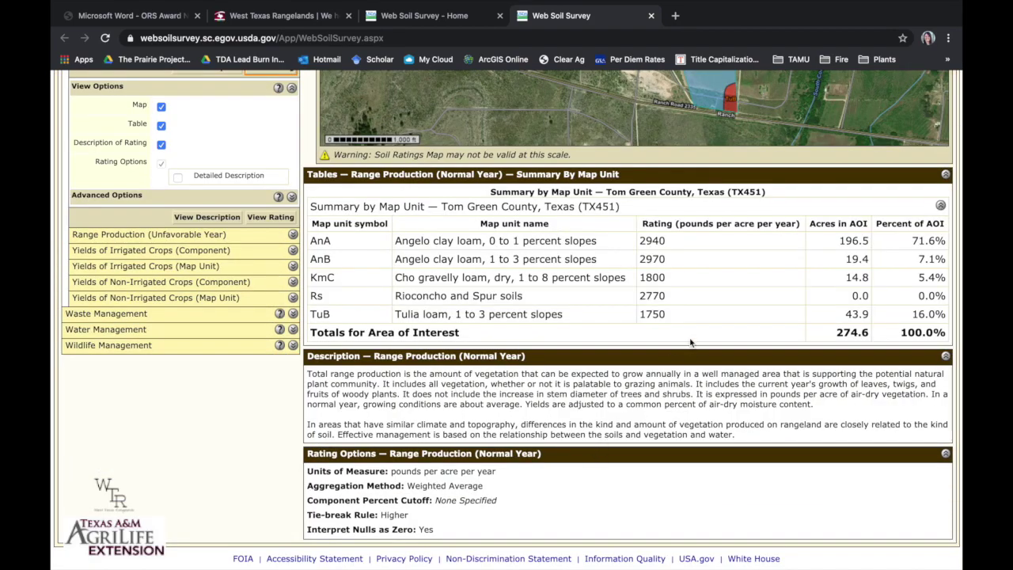
{"action": "scroll", "coordinate": [721, 254], "scroll_direction": "right", "scroll_amount": 1}
{"action": "scroll", "coordinate": [722, 254], "scroll_direction": "left", "scroll_amount": 1}
{"action": "scroll", "coordinate": [508, 331], "scroll_direction": "up", "scroll_amount": 4}
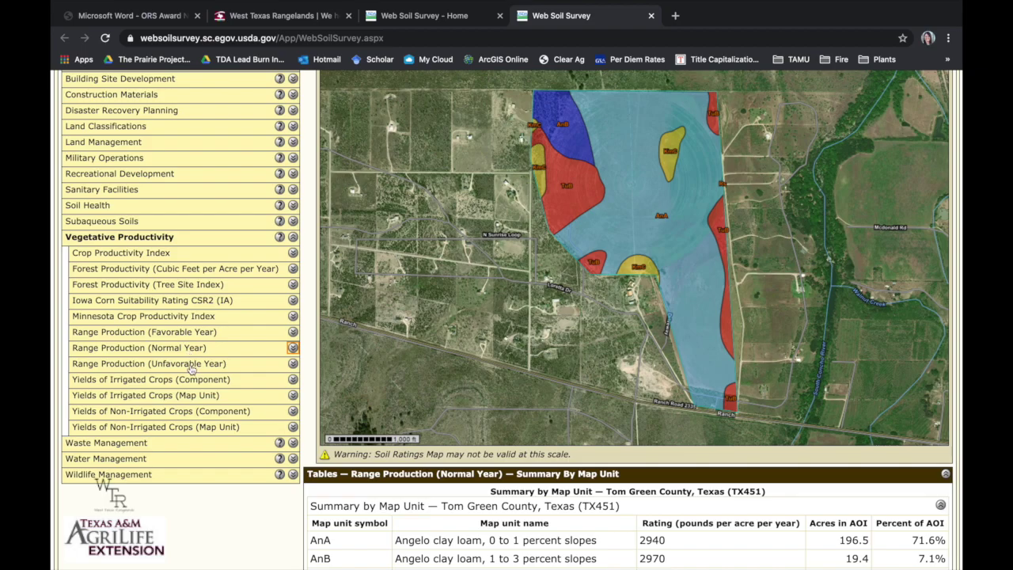
Show the Range Production (Unfavorable Year) rating and review its summary by map unit.
{"action": "left_click", "coordinate": [293, 365]}
{"action": "scroll", "coordinate": [200, 461], "scroll_direction": "down", "scroll_amount": 2}
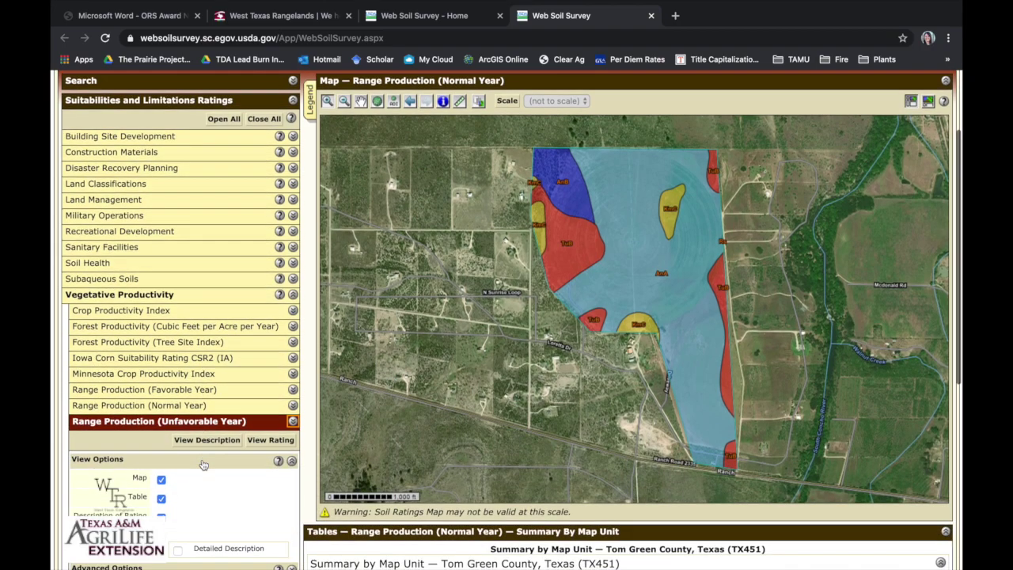
{"action": "left_click", "coordinate": [283, 404]}
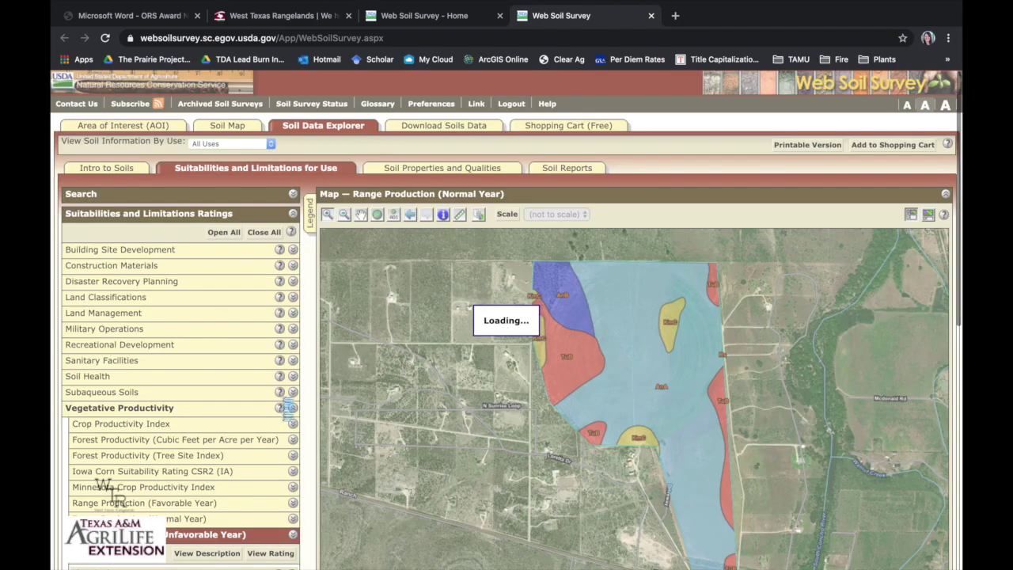
{"action": "scroll", "coordinate": [467, 384], "scroll_direction": "down", "scroll_amount": 6}
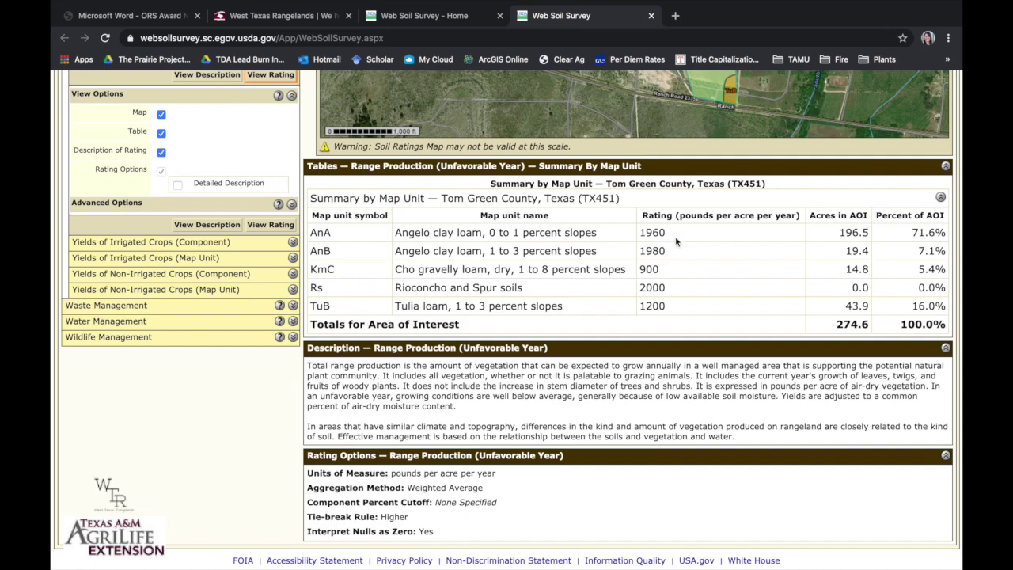
{"action": "scroll", "coordinate": [676, 241], "scroll_direction": "up", "scroll_amount": 5}
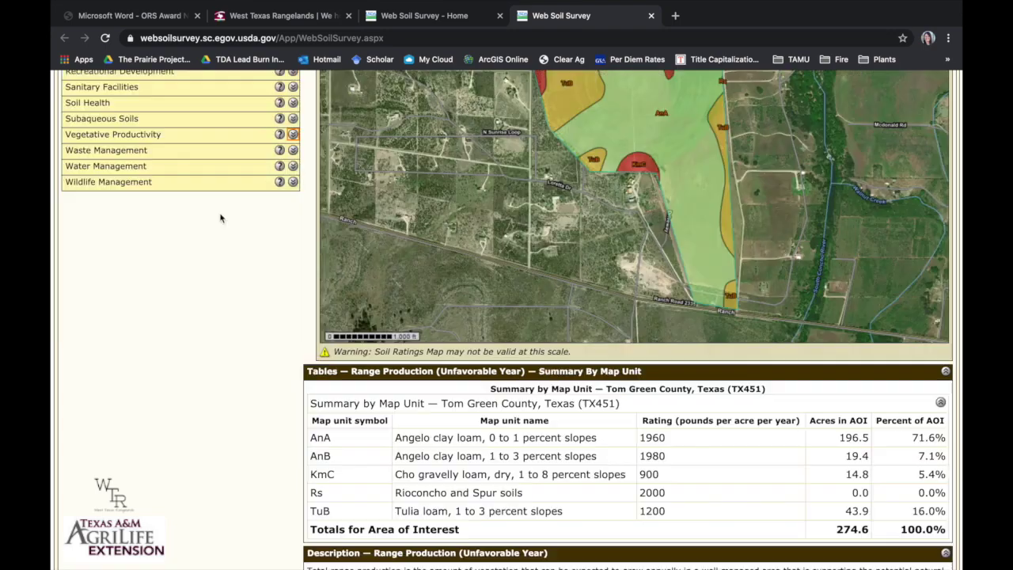
Show the Wildlife Food Plots 2 Acres or Less (TX) rating from Wildlife Management, and the Gypsum rating from Soil Chemical Properties.
{"action": "left_click", "coordinate": [292, 183]}
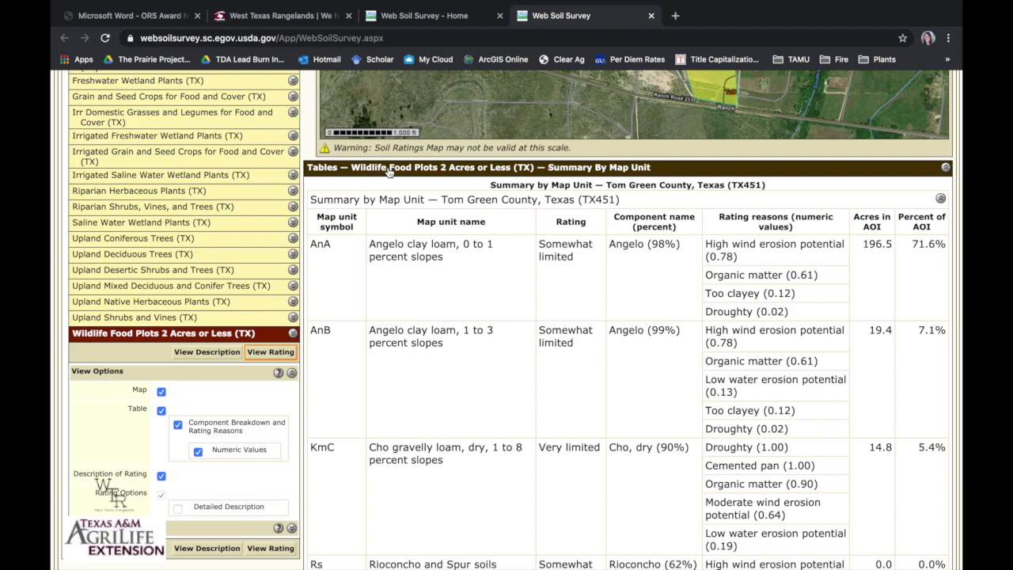
{"action": "scroll", "coordinate": [402, 293], "scroll_direction": "down", "scroll_amount": 1}
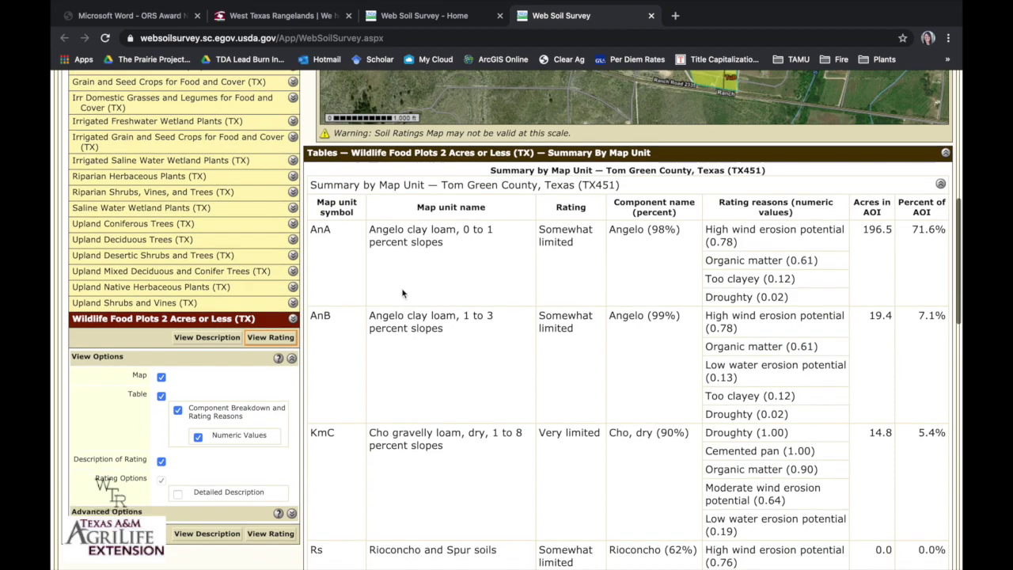
{"action": "scroll", "coordinate": [402, 293], "scroll_direction": "down", "scroll_amount": 1}
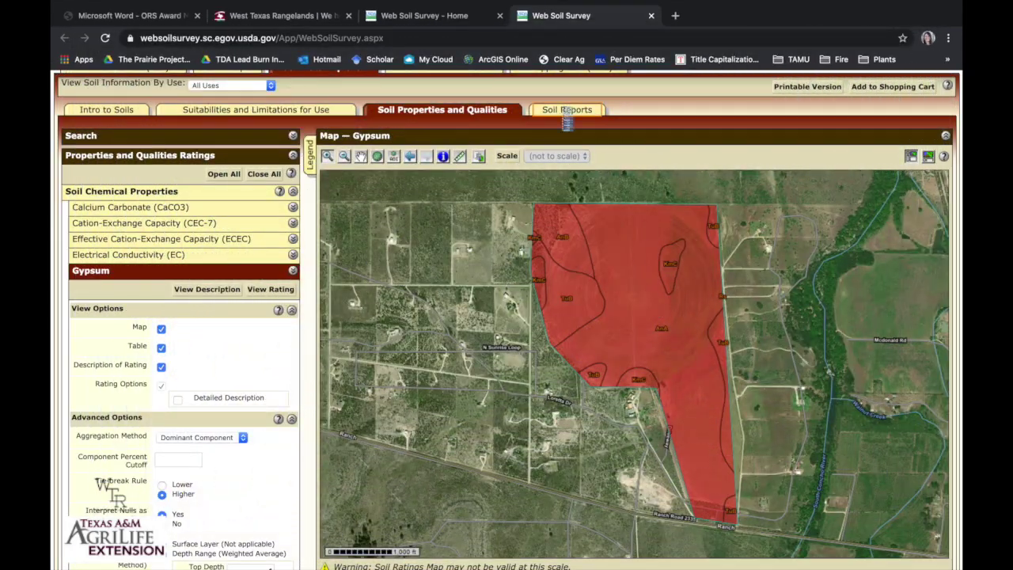
Generate the Rangeland Productivity soil report under Vegetative Productivity with minor soils included, and review its production values by map unit.
{"action": "scroll", "coordinate": [566, 112], "scroll_direction": "up", "scroll_amount": 1}
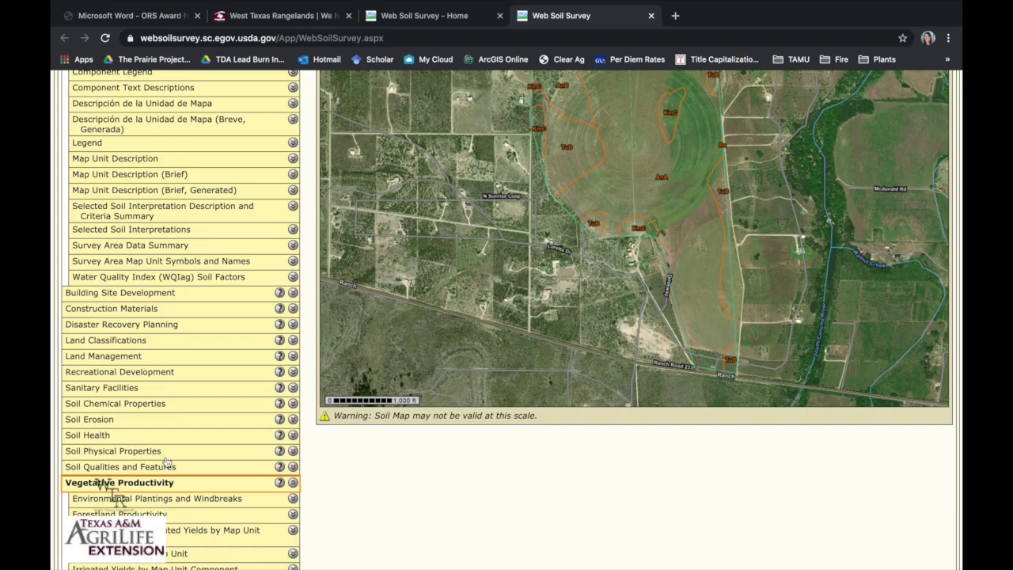
{"action": "scroll", "coordinate": [170, 457], "scroll_direction": "down", "scroll_amount": 3}
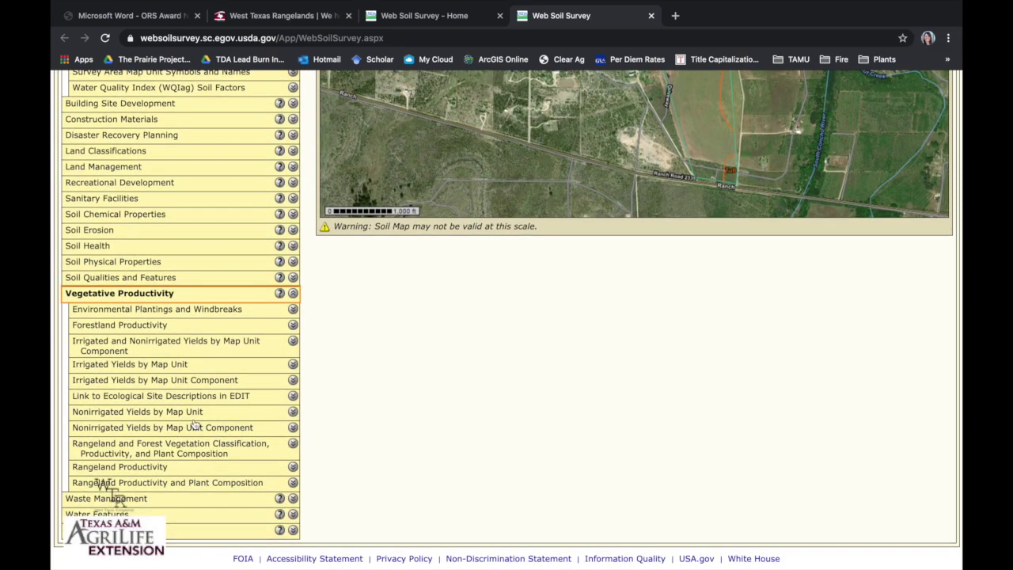
{"action": "left_click", "coordinate": [293, 466]}
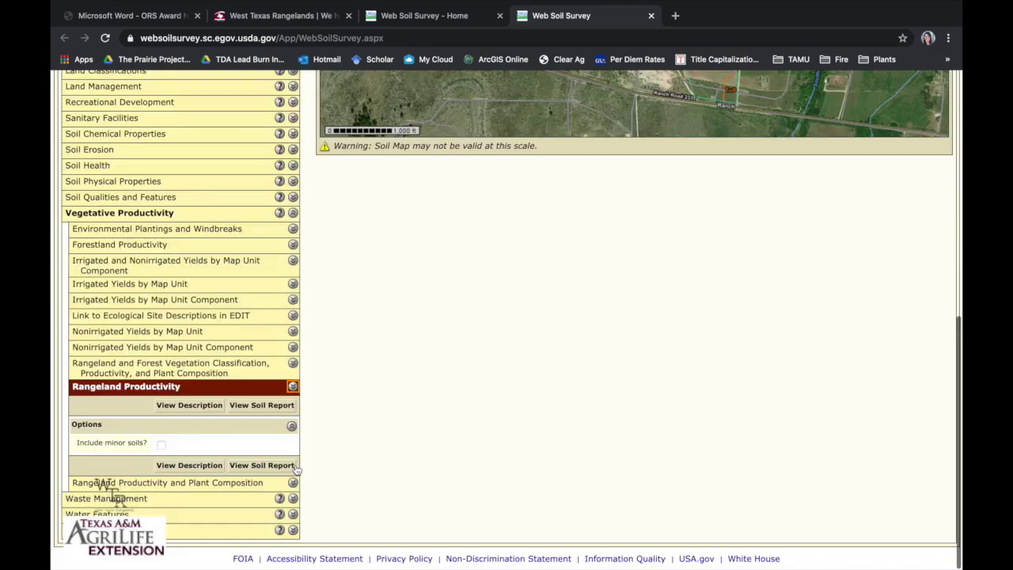
{"action": "left_click", "coordinate": [161, 444]}
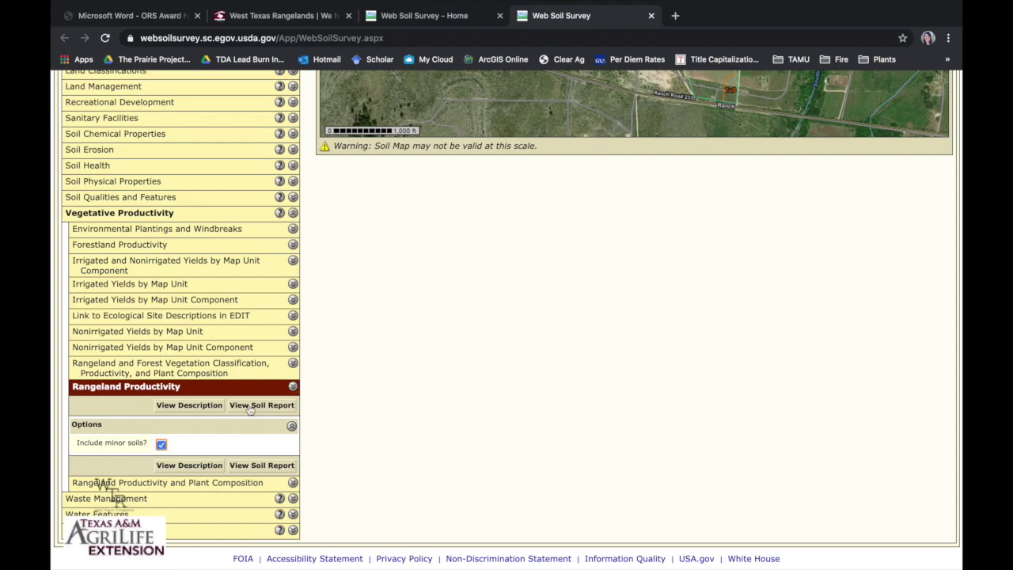
{"action": "left_click", "coordinate": [261, 405]}
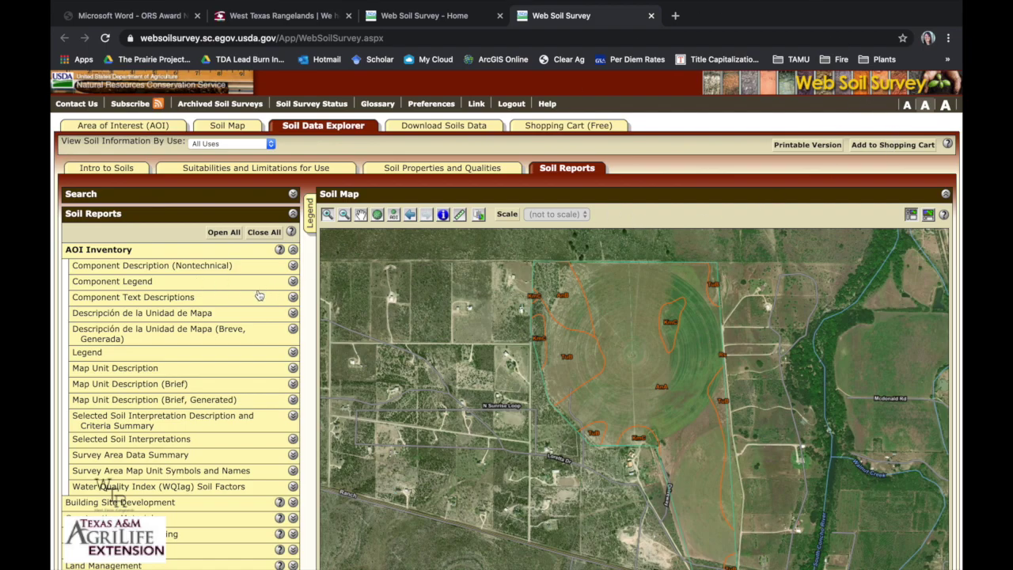
{"action": "scroll", "coordinate": [738, 321], "scroll_direction": "down", "scroll_amount": 2}
{"action": "scroll", "coordinate": [738, 321], "scroll_direction": "down", "scroll_amount": 10}
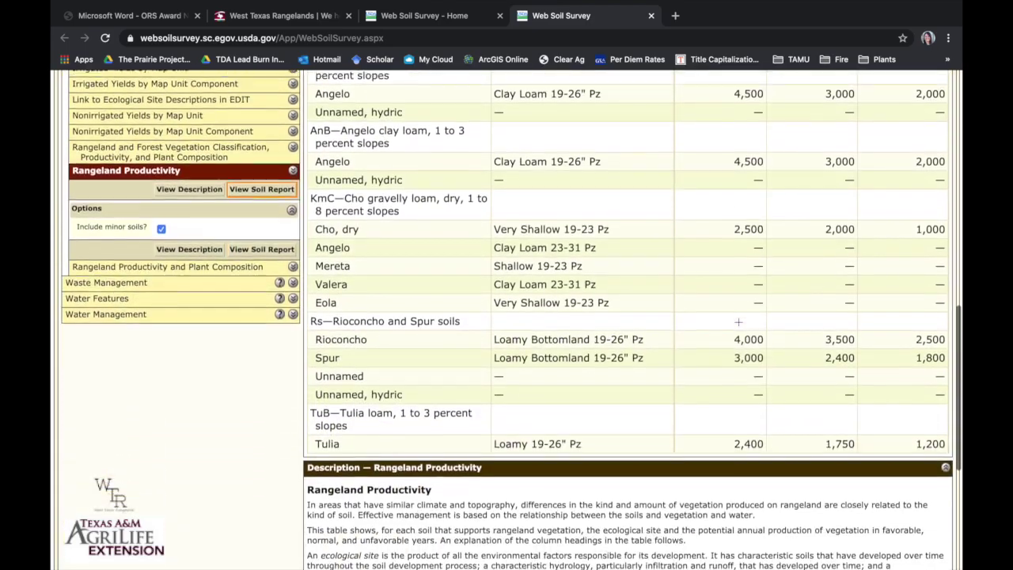
{"action": "scroll", "coordinate": [620, 194], "scroll_direction": "up", "scroll_amount": 11}
{"action": "scroll", "coordinate": [621, 194], "scroll_direction": "up", "scroll_amount": 2}
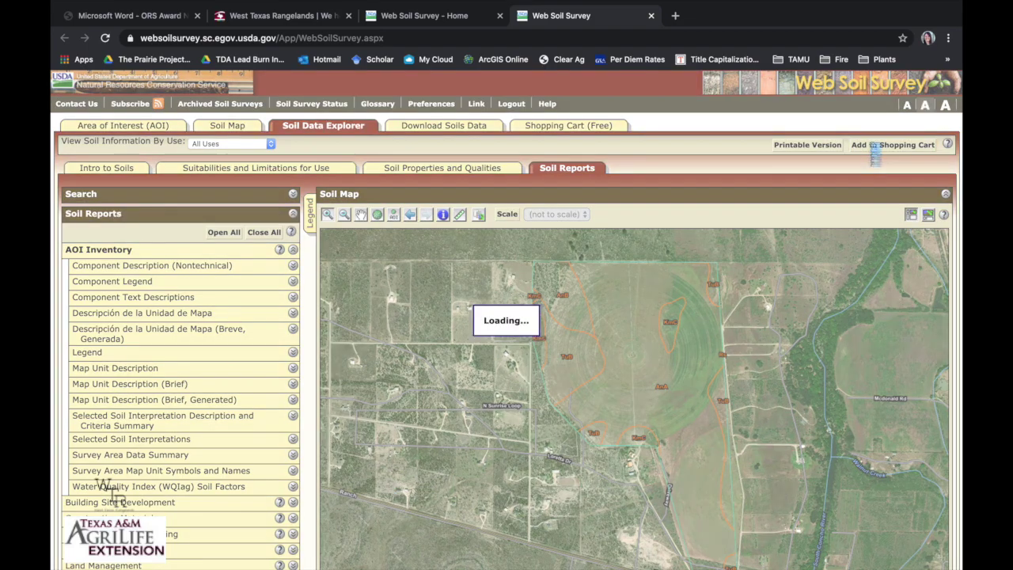
Add the Rangeland Productivity report to the shopping cart without a subtitle, and view the resulting Custom Soil Resource Report for Tom Green County, Texas.
{"action": "left_click", "coordinate": [878, 146]}
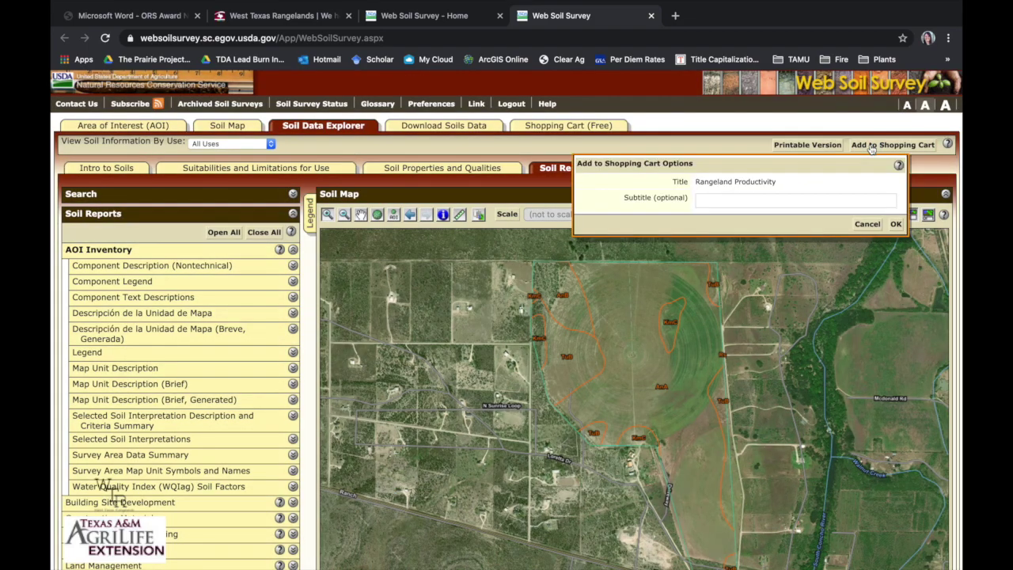
{"action": "left_click", "coordinate": [894, 221]}
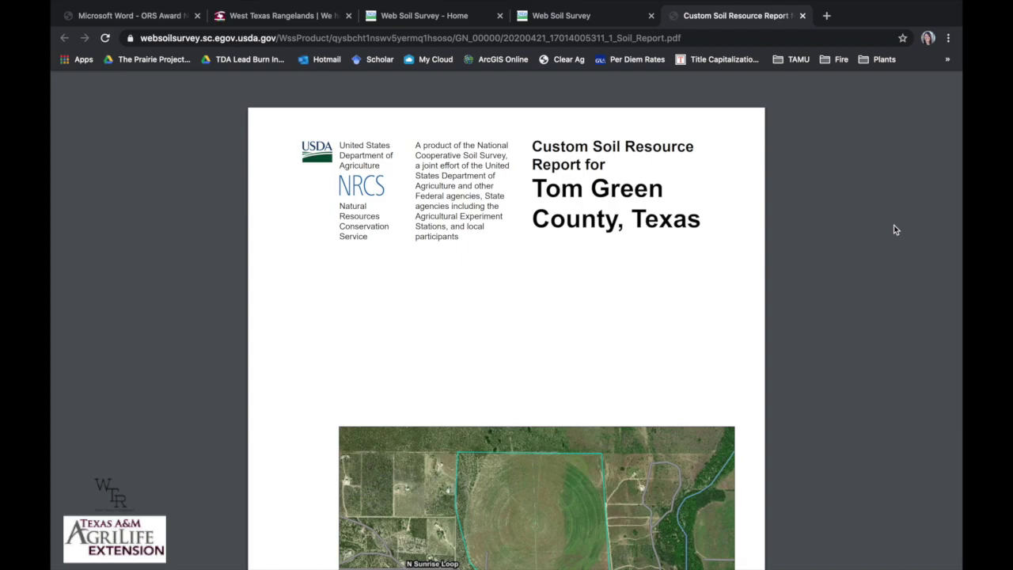
{"action": "scroll", "coordinate": [470, 309], "scroll_direction": "down", "scroll_amount": 5}
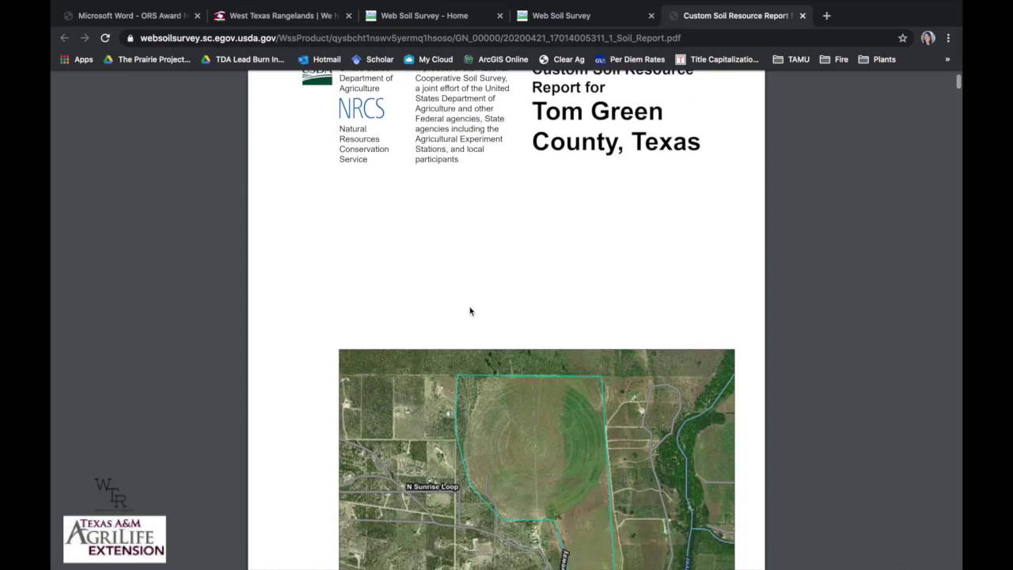
{"action": "scroll", "coordinate": [469, 310], "scroll_direction": "down", "scroll_amount": 3}
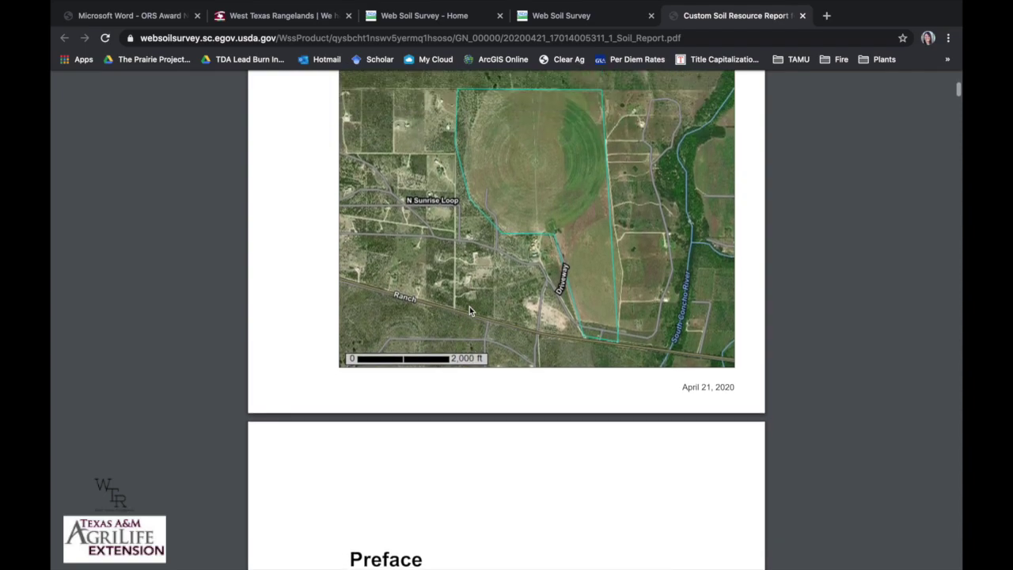
Review the custom soil report from its cover map through the introductory pages to the soil map of the area of interest.
{"action": "scroll", "coordinate": [469, 309], "scroll_direction": "up", "scroll_amount": 2}
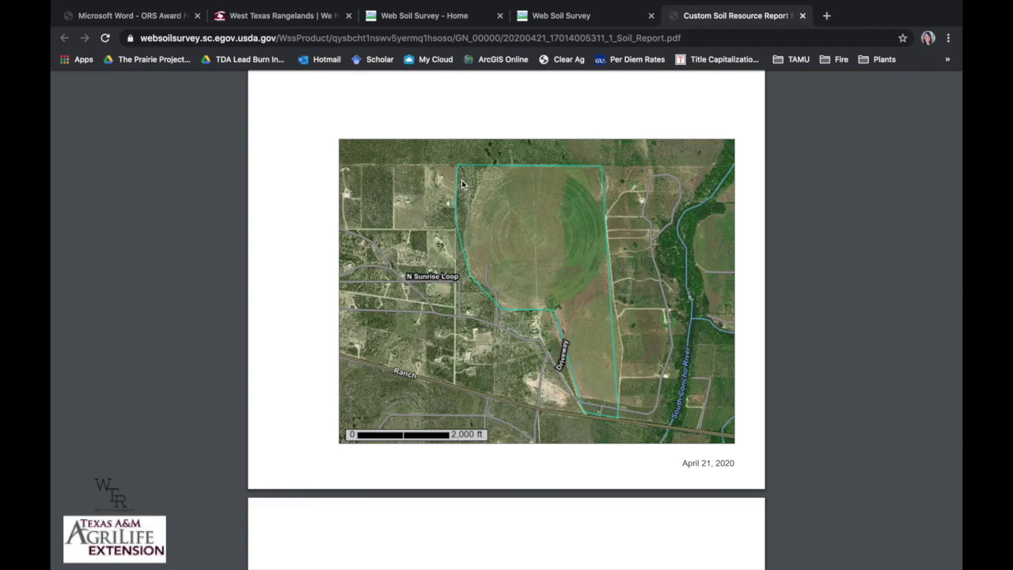
{"action": "scroll", "coordinate": [463, 185], "scroll_direction": "down", "scroll_amount": 15}
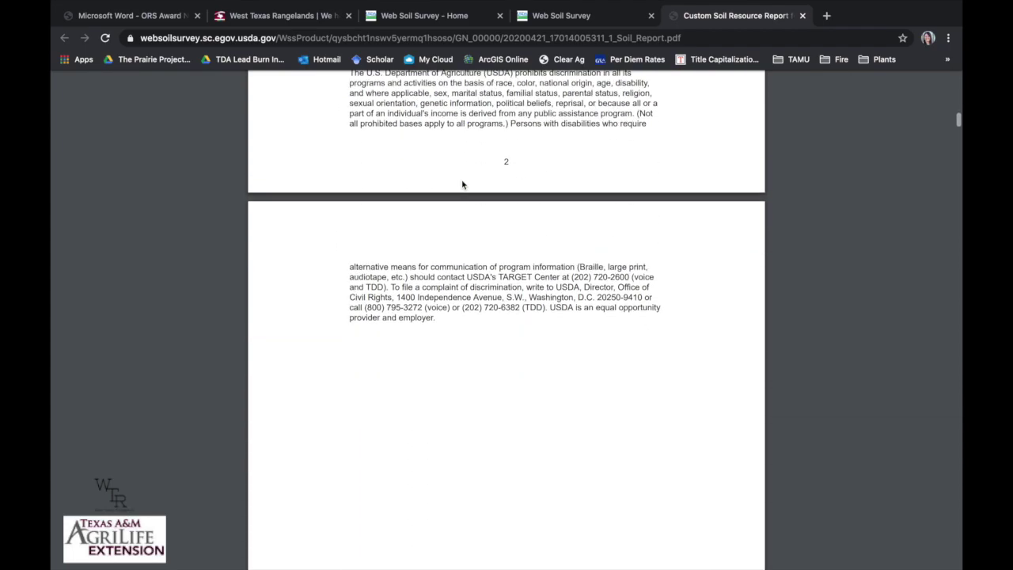
{"action": "scroll", "coordinate": [463, 185], "scroll_direction": "down", "scroll_amount": 20}
{"action": "scroll", "coordinate": [463, 185], "scroll_direction": "down", "scroll_amount": 20}
{"action": "scroll", "coordinate": [463, 185], "scroll_direction": "down", "scroll_amount": 20}
{"action": "scroll", "coordinate": [463, 185], "scroll_direction": "down", "scroll_amount": 20}
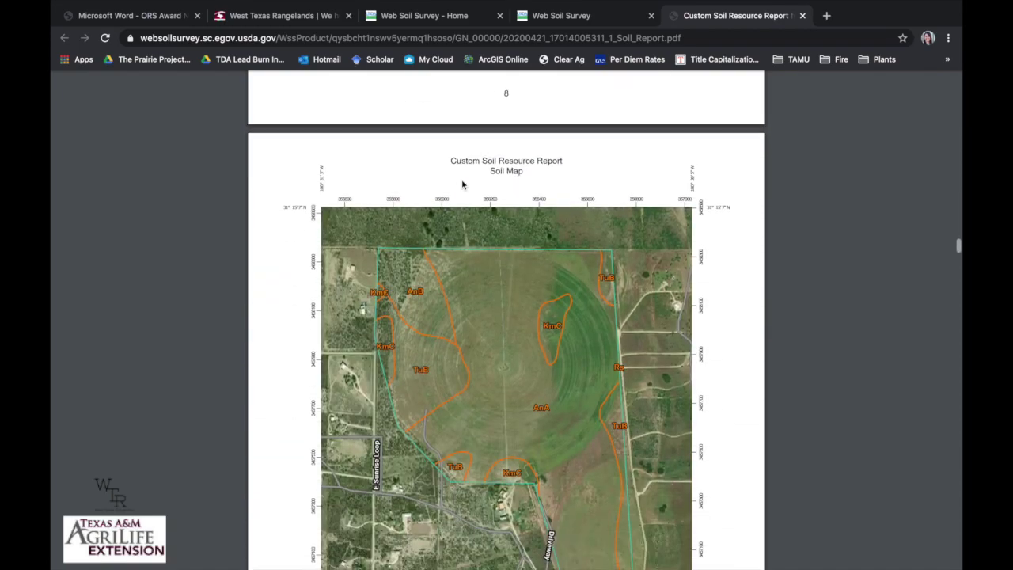
{"action": "scroll", "coordinate": [463, 185], "scroll_direction": "down", "scroll_amount": 3}
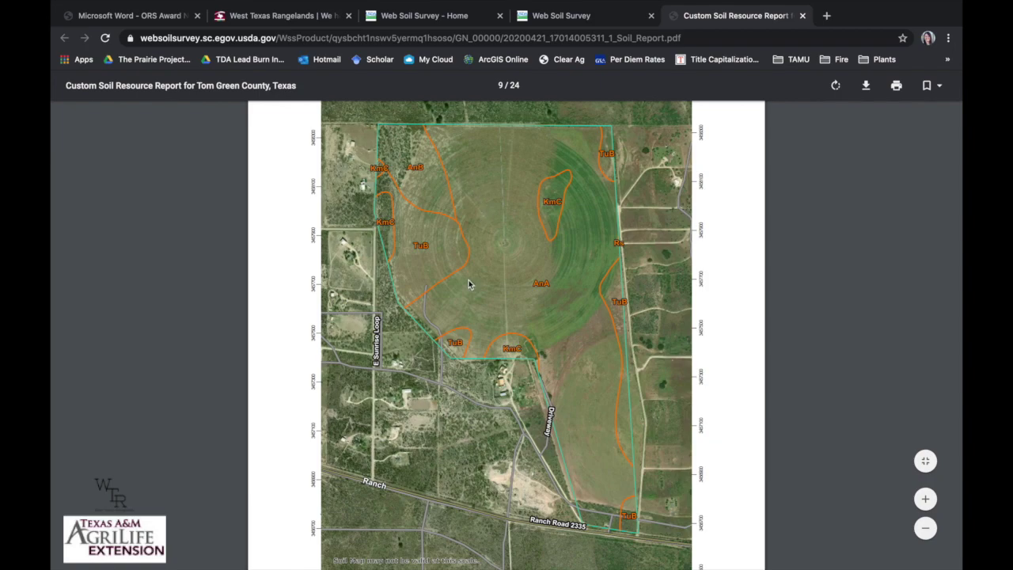
Examine the report's map legend, Map Unit Legend and Rangeland Productivity table, and return to the soil map in Web Soil Survey.
{"action": "scroll", "coordinate": [516, 335], "scroll_direction": "down", "scroll_amount": 10}
{"action": "scroll", "coordinate": [516, 335], "scroll_direction": "down", "scroll_amount": 20}
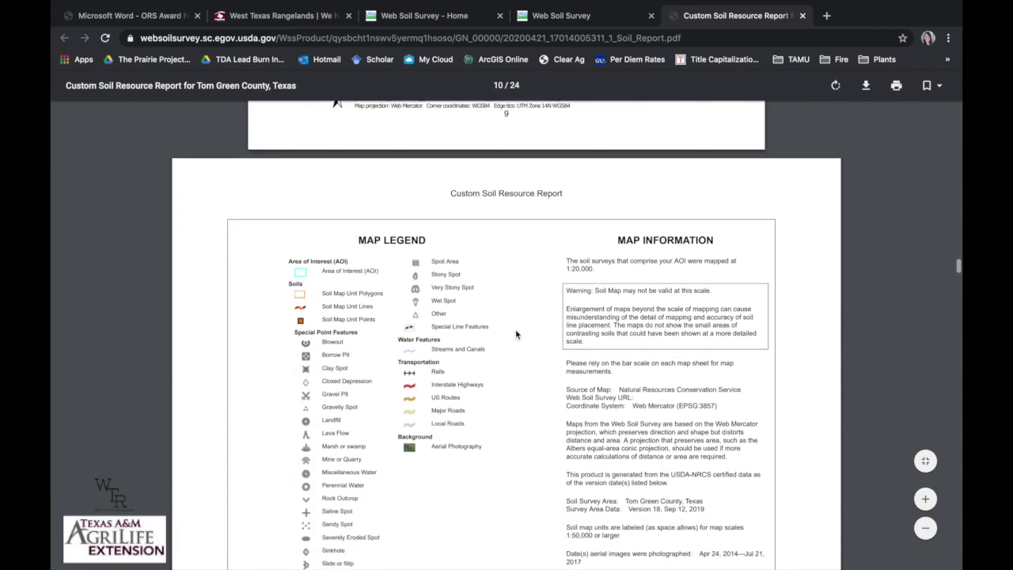
{"action": "scroll", "coordinate": [516, 321], "scroll_direction": "down", "scroll_amount": 5}
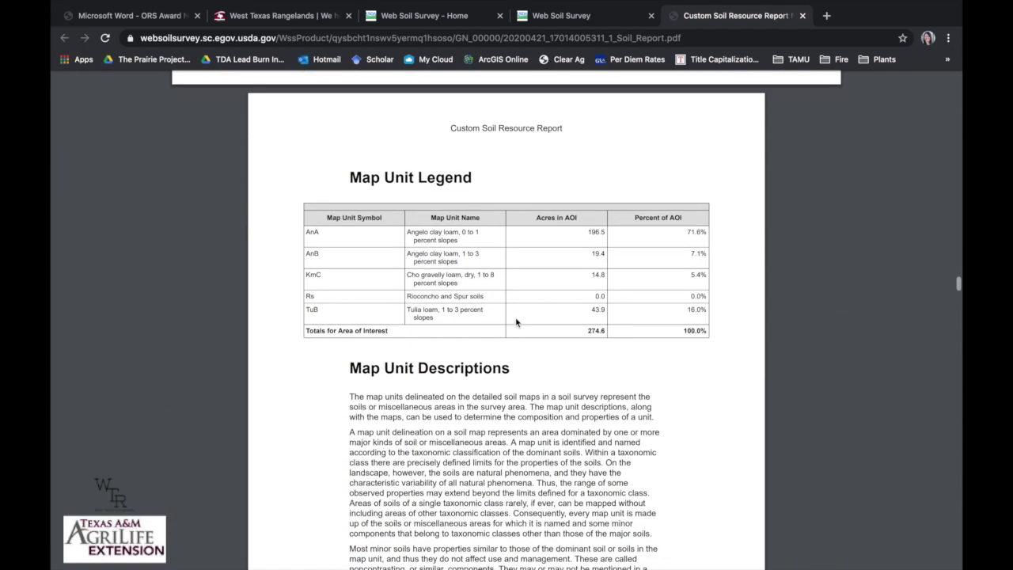
{"action": "scroll", "coordinate": [515, 322], "scroll_direction": "down", "scroll_amount": 15}
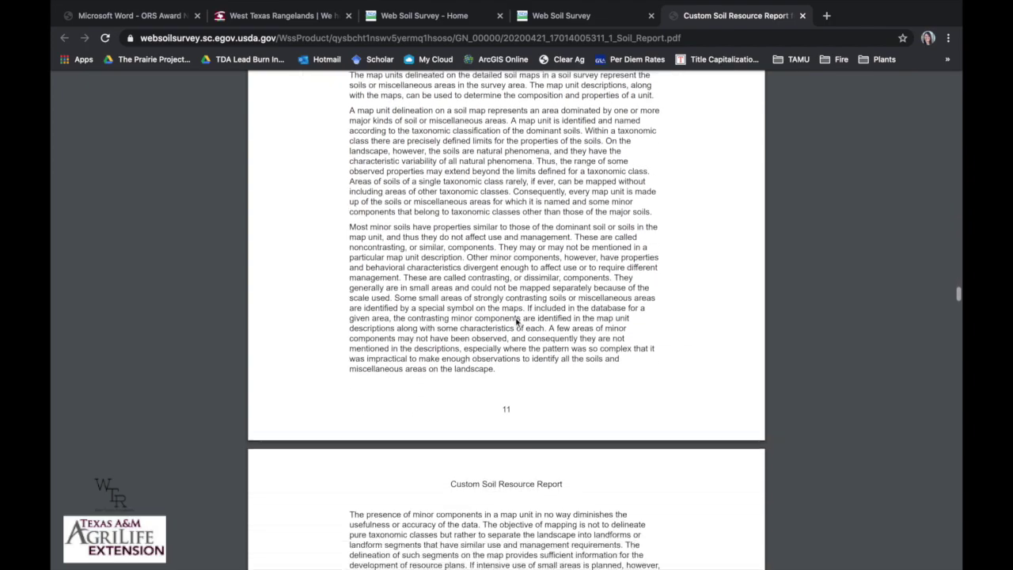
{"action": "scroll", "coordinate": [516, 321], "scroll_direction": "down", "scroll_amount": 4}
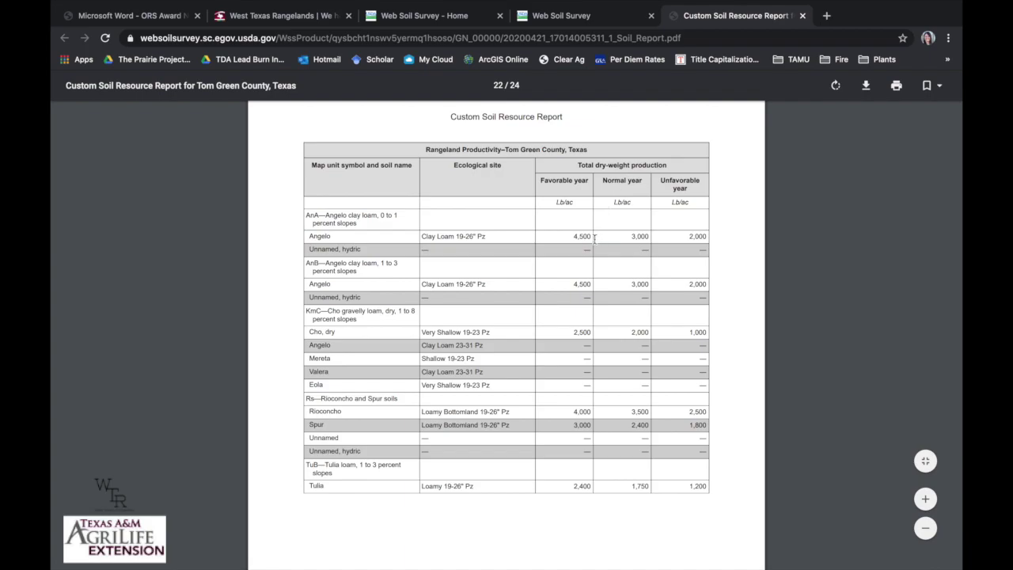
{"action": "scroll", "coordinate": [638, 206], "scroll_direction": "down", "scroll_amount": 5}
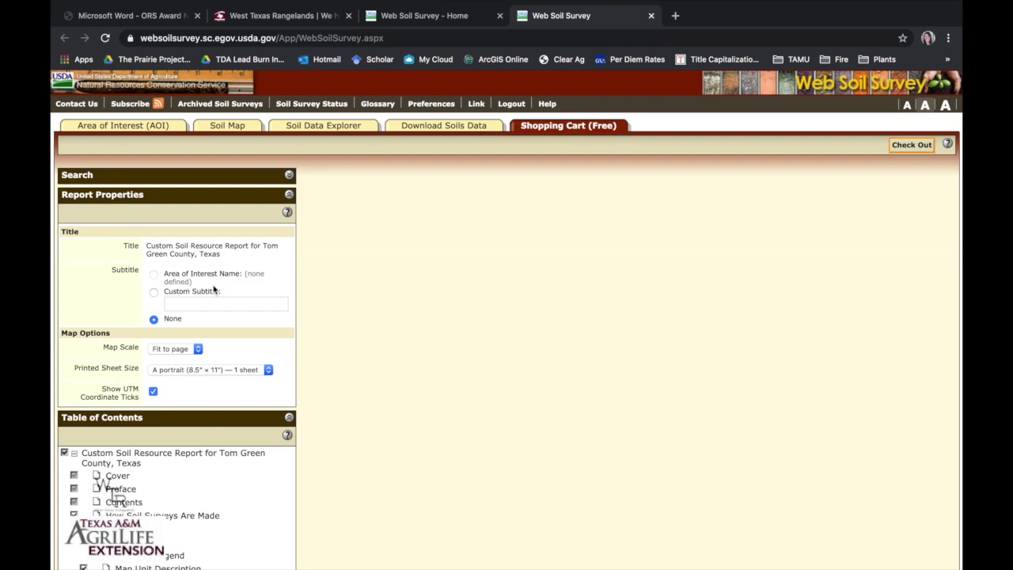
{"action": "left_click", "coordinate": [227, 128]}
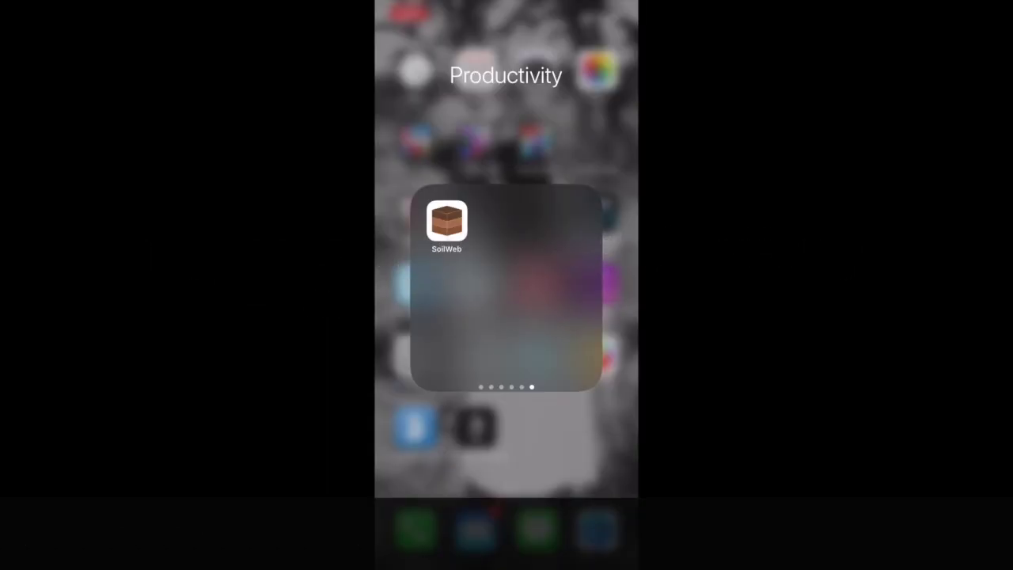
Switch to the SoilWeb mobile app, get the soil data for the current location, and check the map unit's details.
{"action": "left_click", "coordinate": [446, 220]}
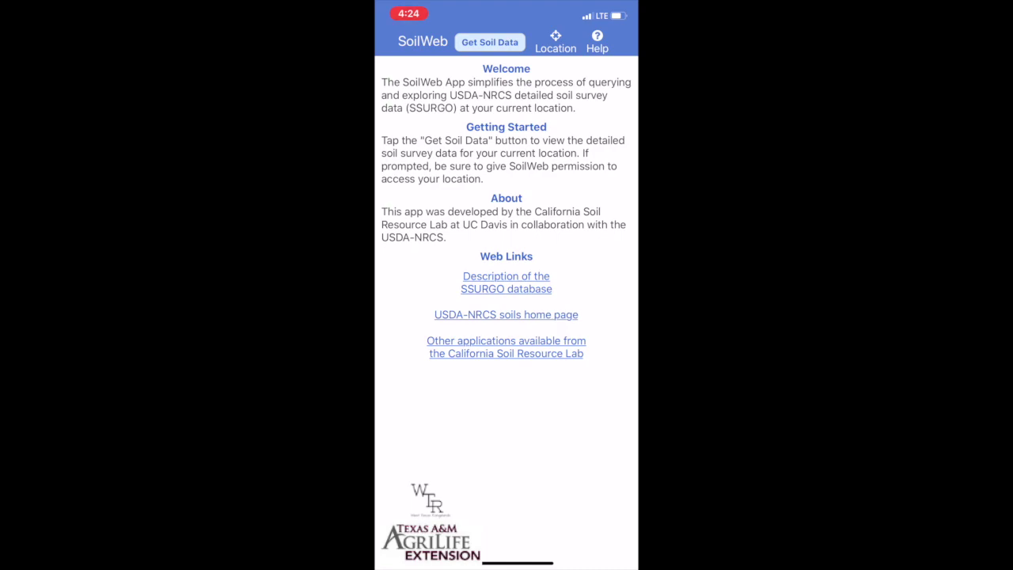
{"action": "left_click", "coordinate": [490, 42]}
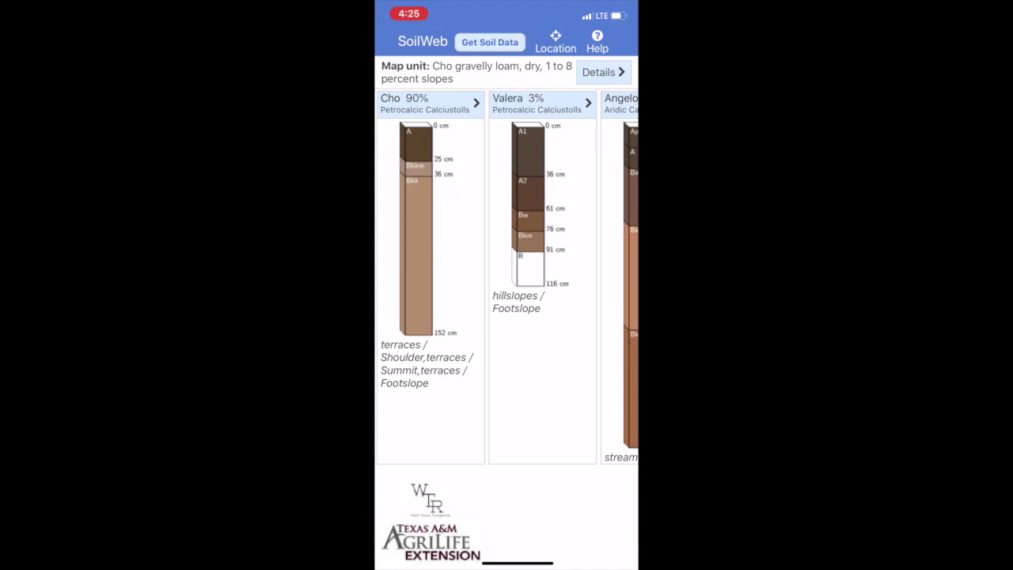
{"action": "left_click", "coordinate": [599, 72]}
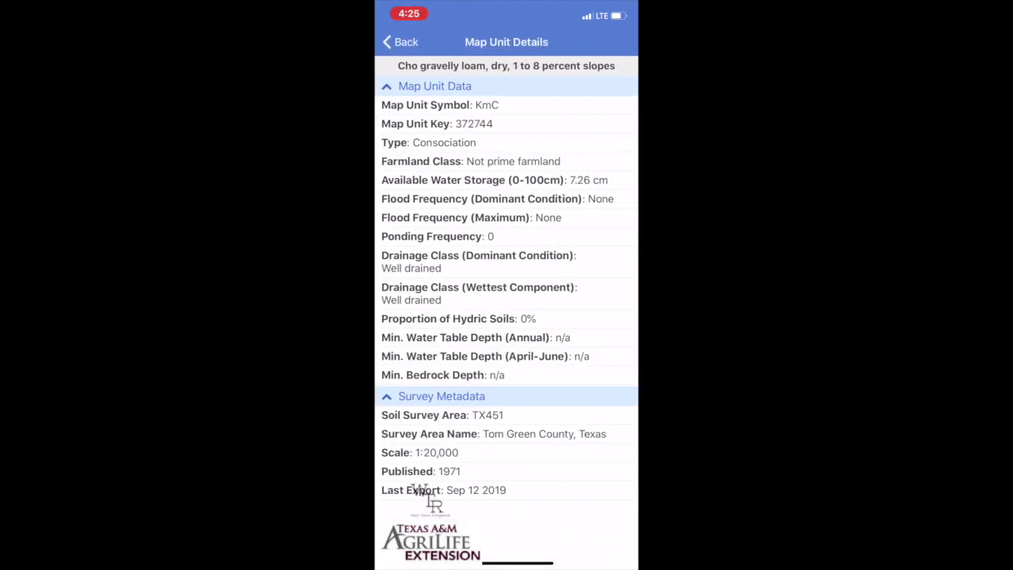
{"action": "left_click", "coordinate": [400, 42]}
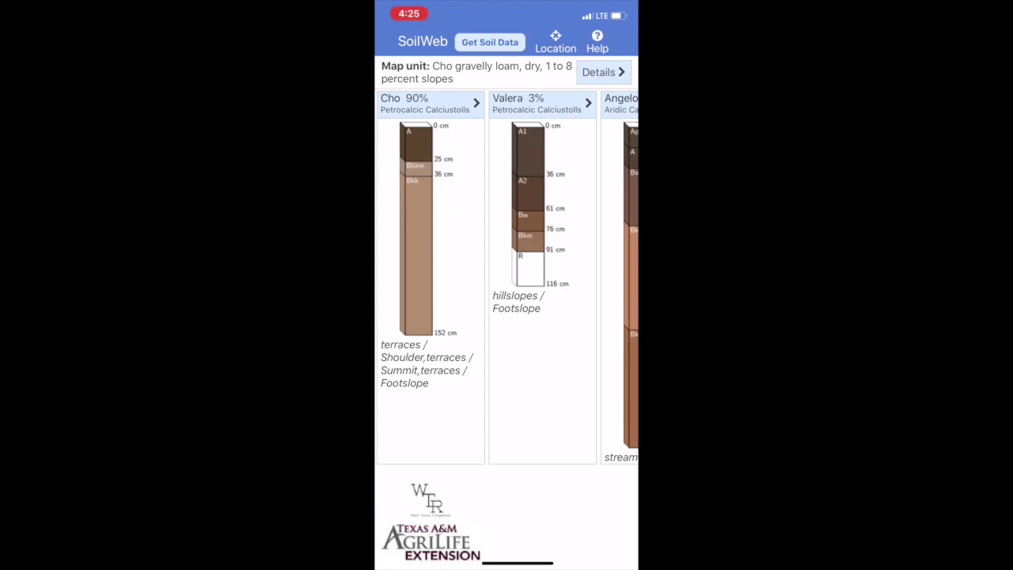
Read the Cho series description, including its typical pedon horizons and type location, and return to the soil profiles.
{"action": "left_click", "coordinate": [431, 103]}
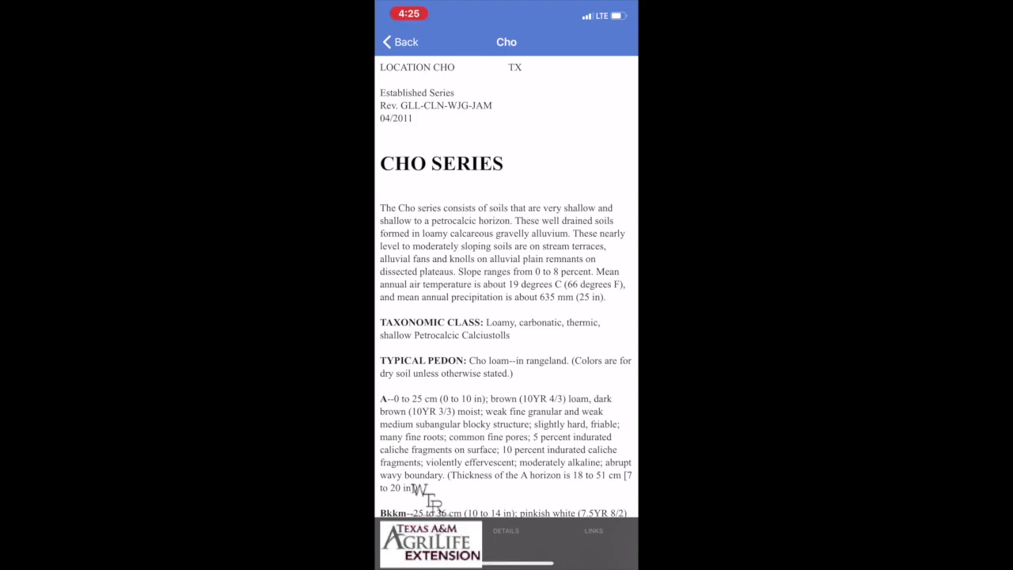
{"action": "scroll", "coordinate": [507, 286], "scroll_direction": "down", "scroll_amount": 5}
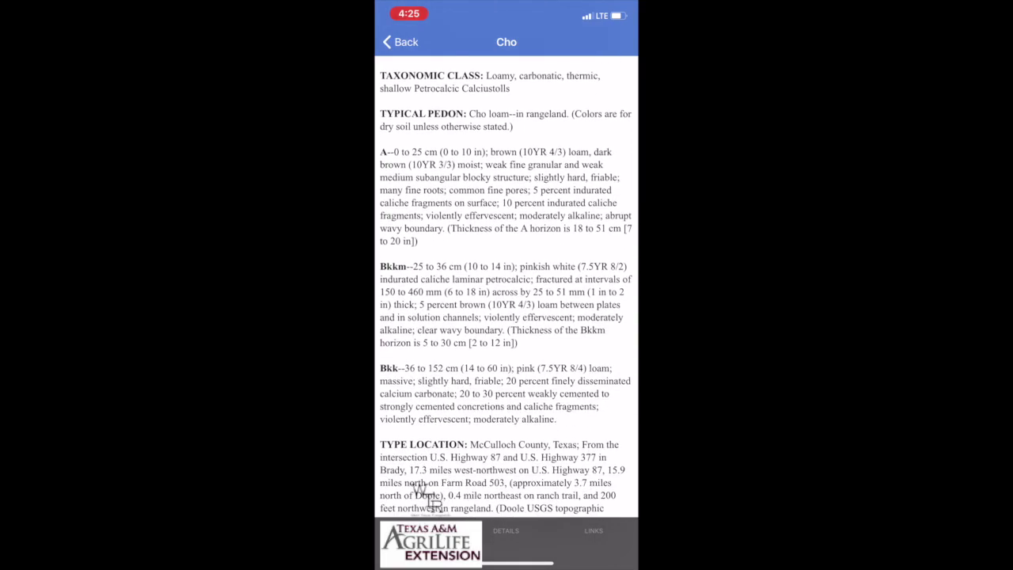
{"action": "scroll", "coordinate": [507, 287], "scroll_direction": "down", "scroll_amount": 3}
{"action": "scroll", "coordinate": [506, 286], "scroll_direction": "down", "scroll_amount": 2}
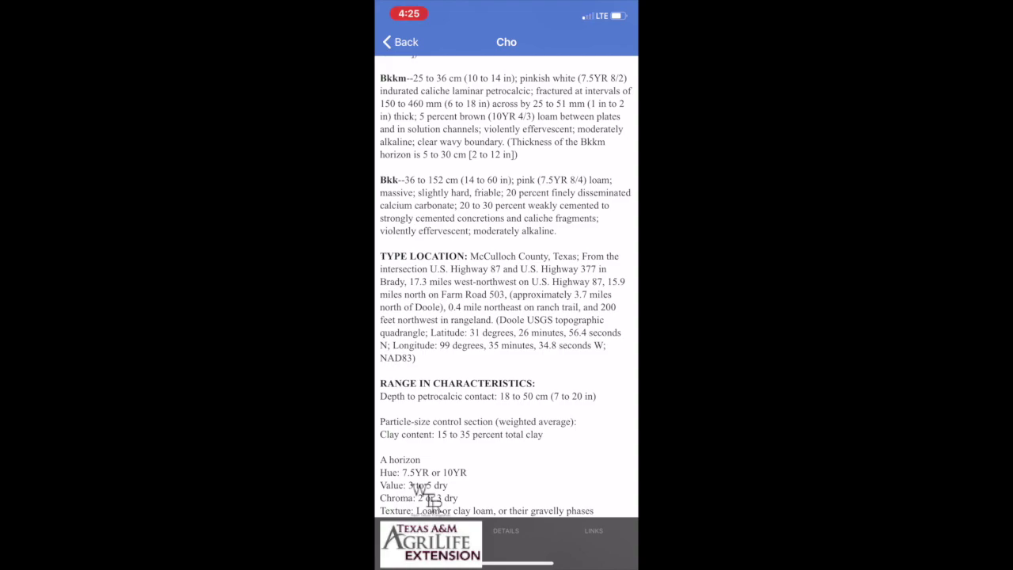
{"action": "left_click", "coordinate": [400, 42]}
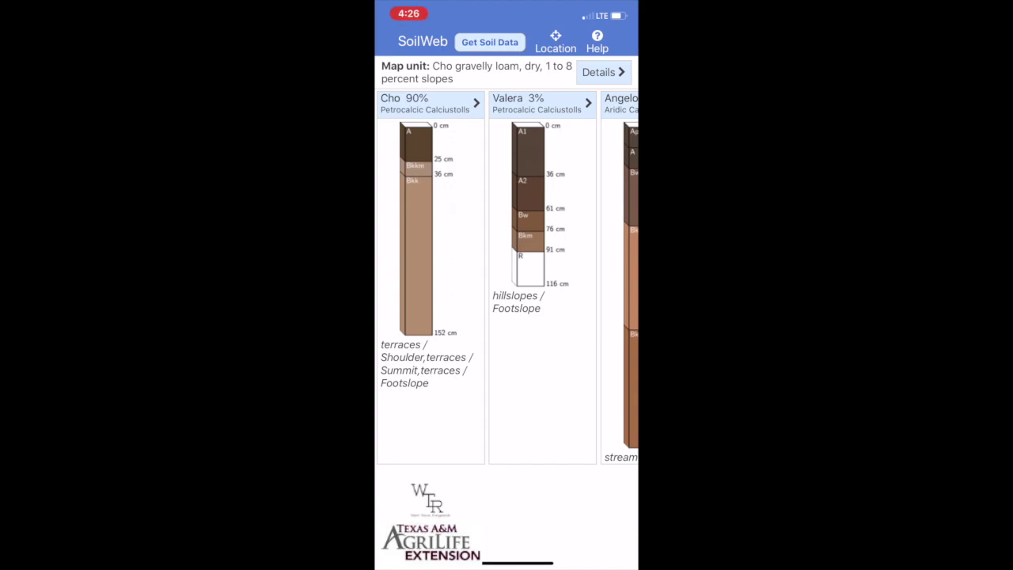
Compare the profile sketches of the Valera, Angelo, Mereta and Eola components, and return to the Cho profile.
{"action": "scroll", "coordinate": [507, 277], "scroll_direction": "right", "scroll_amount": 3}
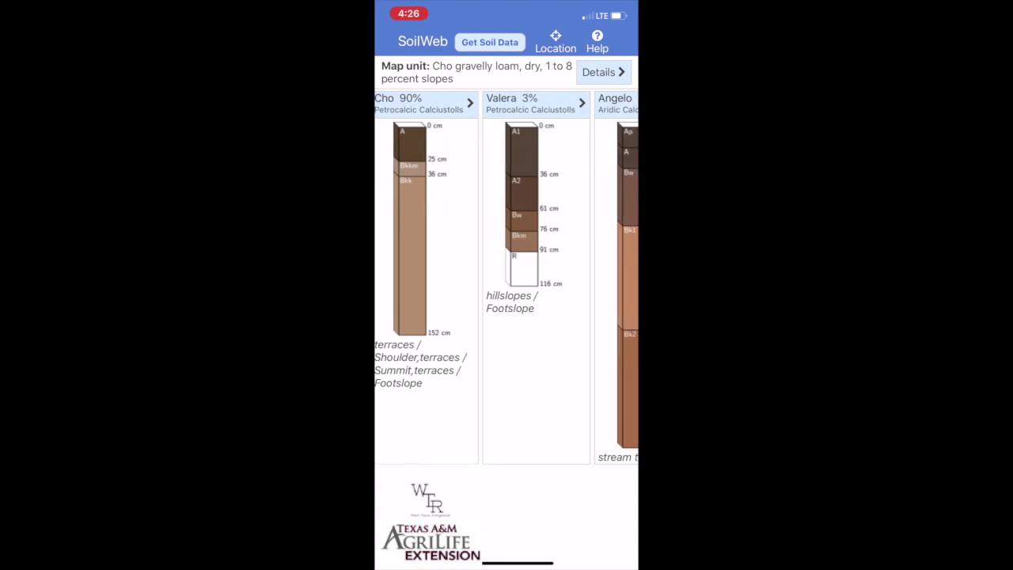
{"action": "scroll", "coordinate": [506, 277], "scroll_direction": "right", "scroll_amount": 3}
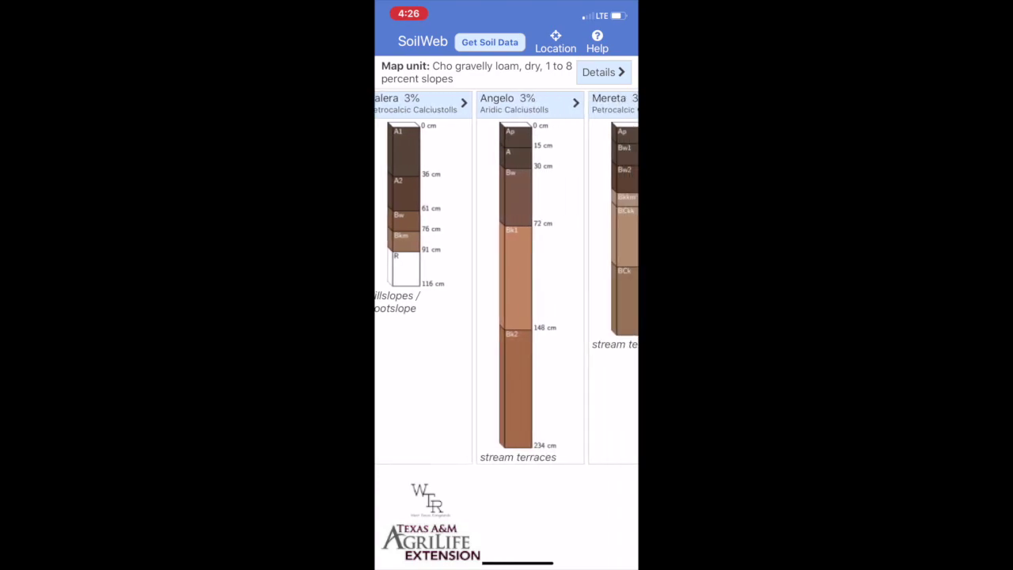
{"action": "scroll", "coordinate": [506, 277], "scroll_direction": "right", "scroll_amount": 3}
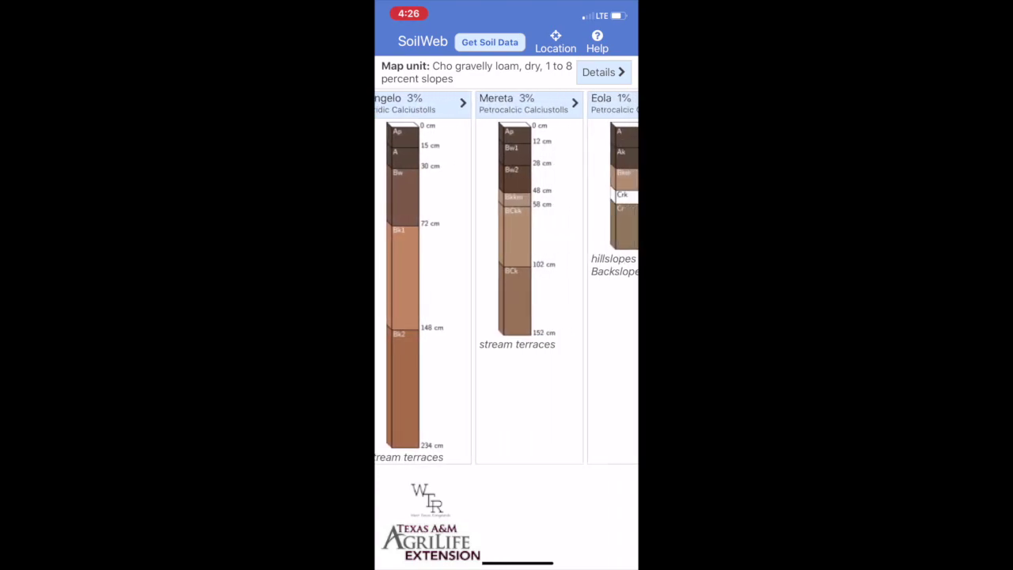
{"action": "scroll", "coordinate": [506, 277], "scroll_direction": "right", "scroll_amount": 2}
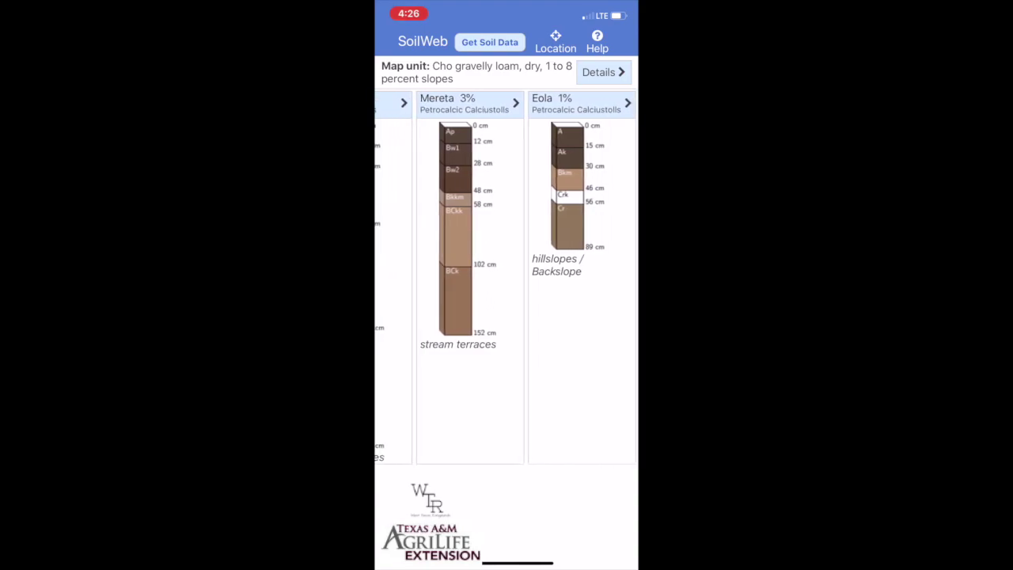
{"action": "scroll", "coordinate": [506, 277], "scroll_direction": "left", "scroll_amount": 8}
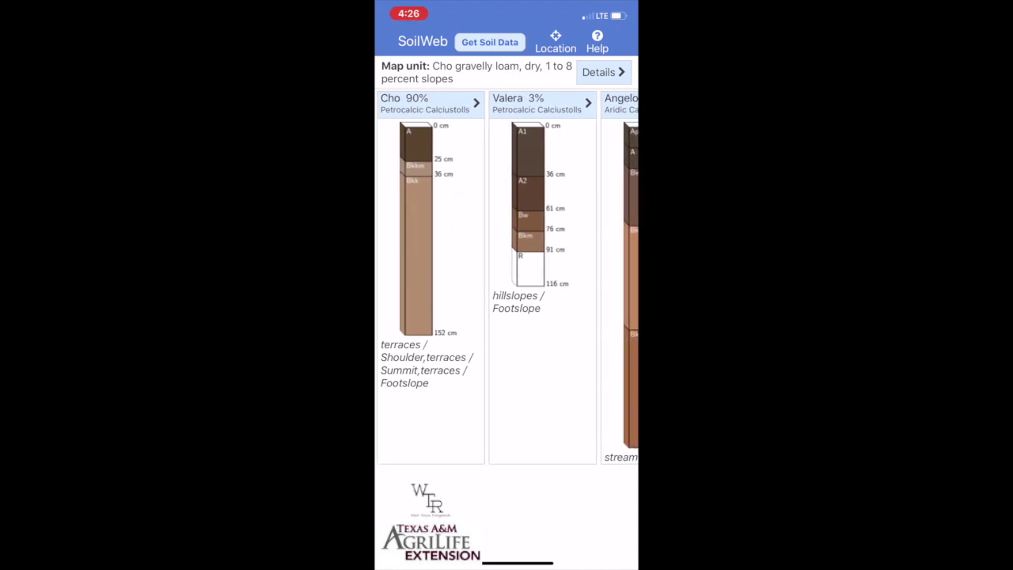
Reopen the Cho series and show its details with the Soil Properties and Land Classification sections expanded.
{"action": "left_click", "coordinate": [431, 103]}
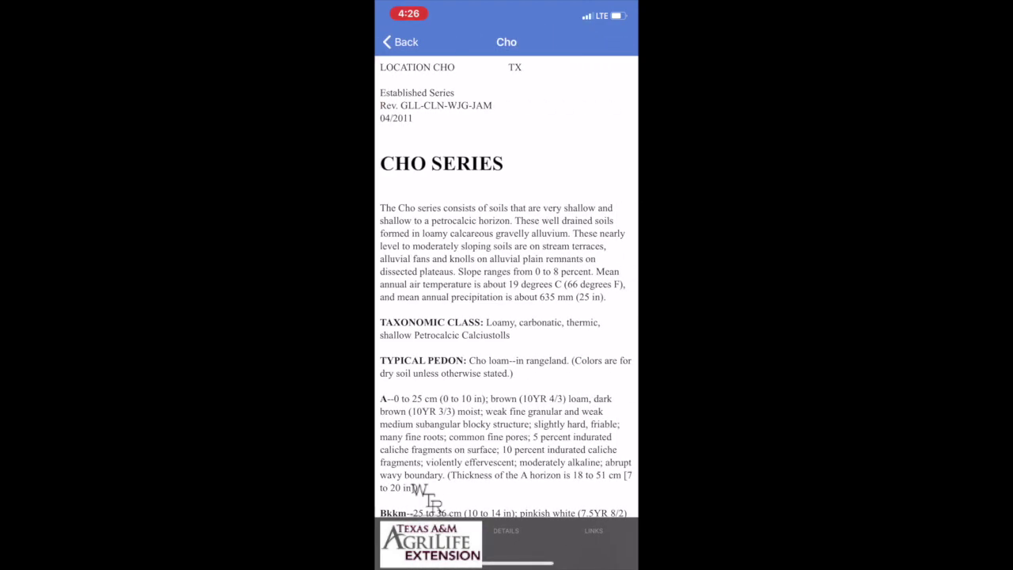
{"action": "scroll", "coordinate": [507, 285], "scroll_direction": "down", "scroll_amount": 6}
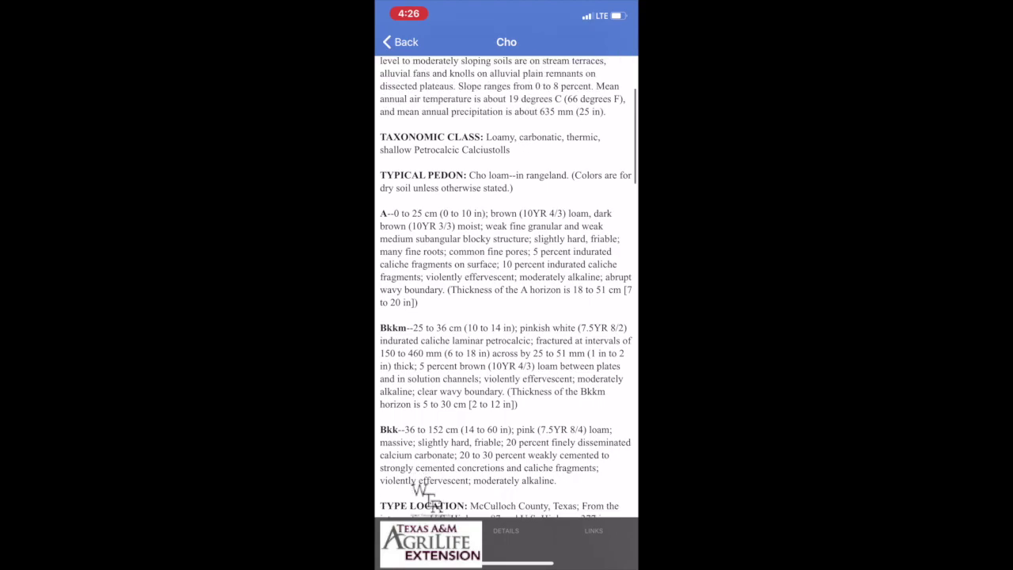
{"action": "left_click", "coordinate": [506, 530]}
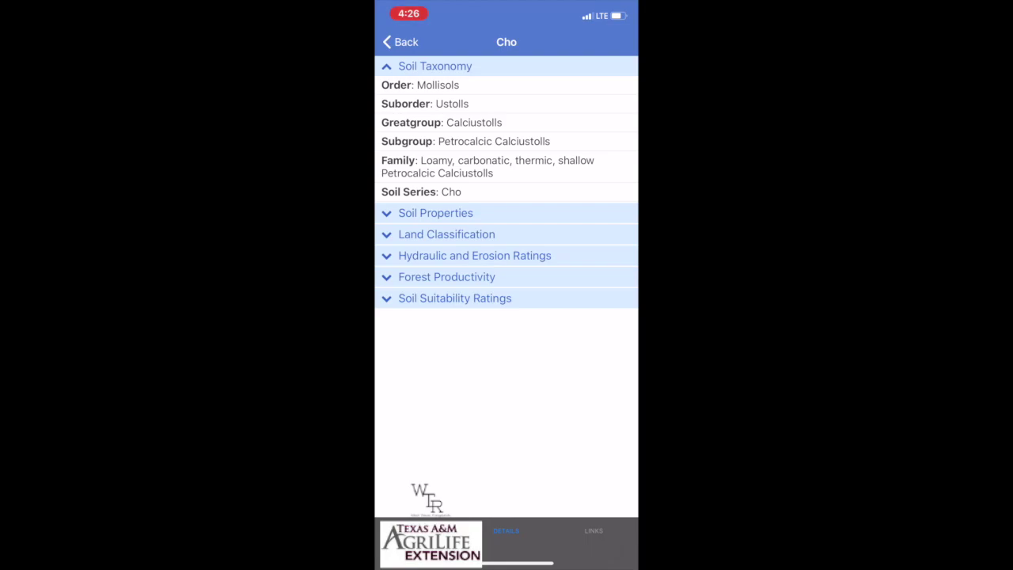
{"action": "left_click", "coordinate": [436, 213]}
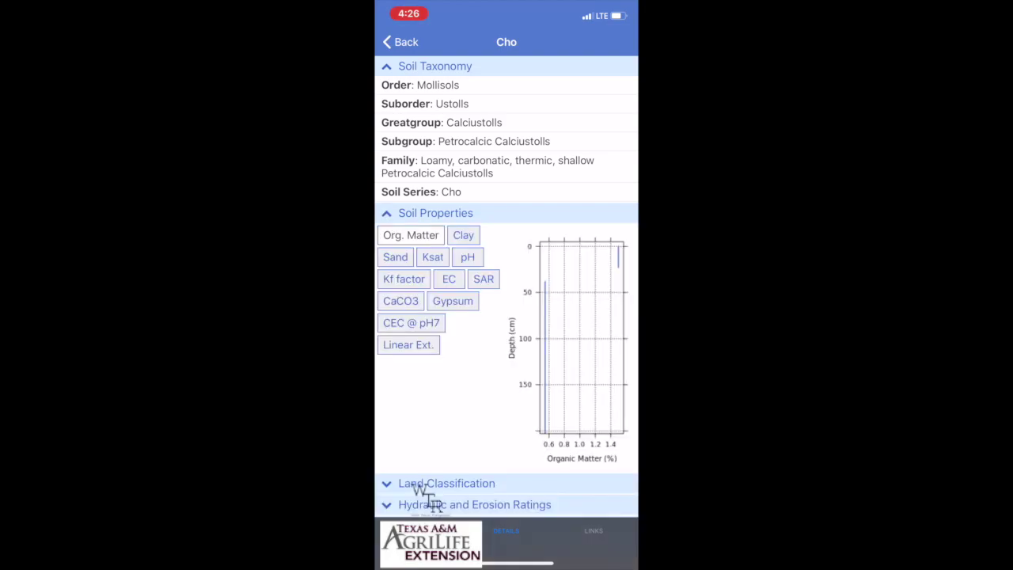
{"action": "scroll", "coordinate": [506, 317], "scroll_direction": "down", "scroll_amount": 2}
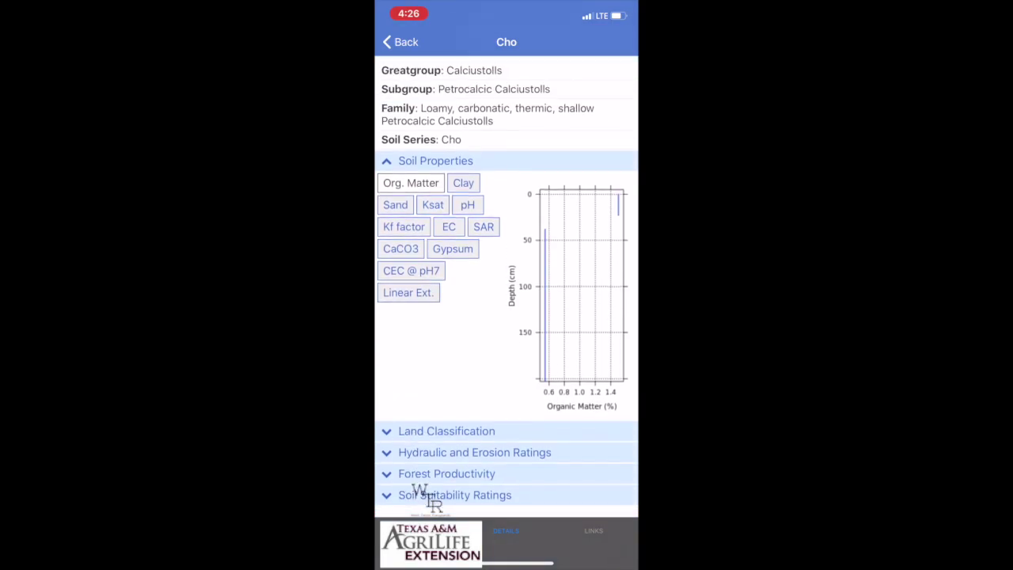
{"action": "left_click", "coordinate": [446, 441]}
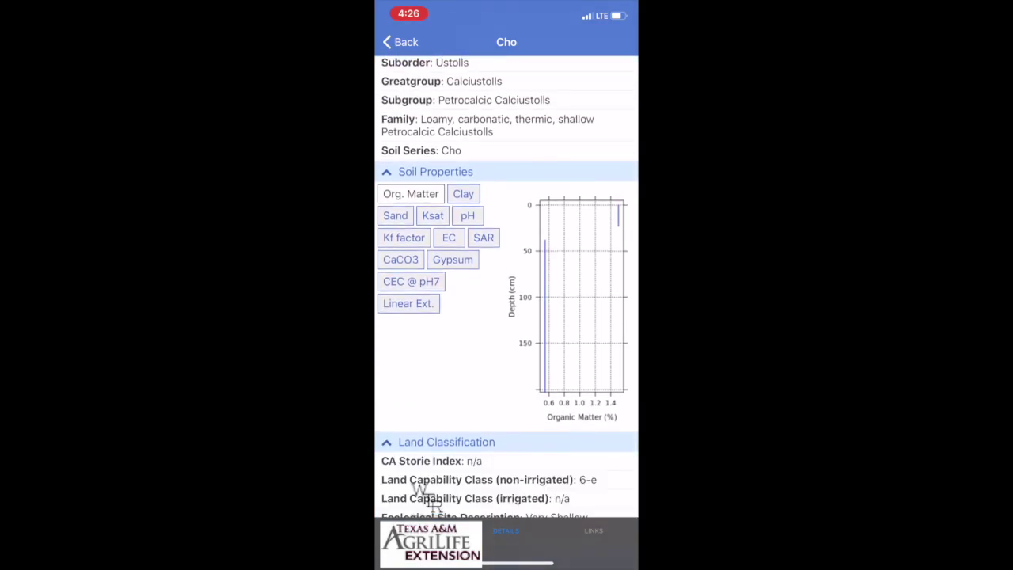
{"action": "scroll", "coordinate": [506, 285], "scroll_direction": "down", "scroll_amount": 3}
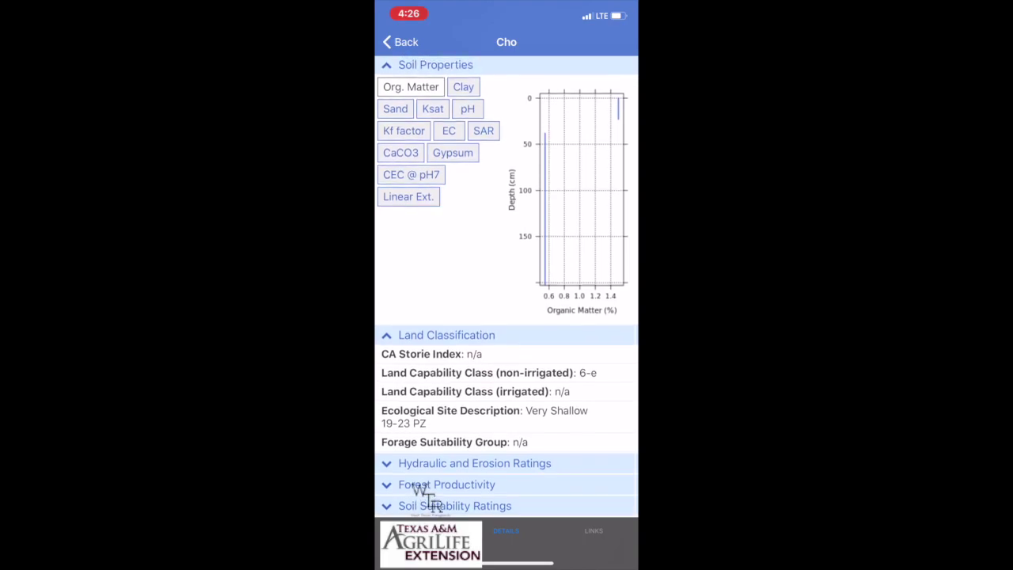